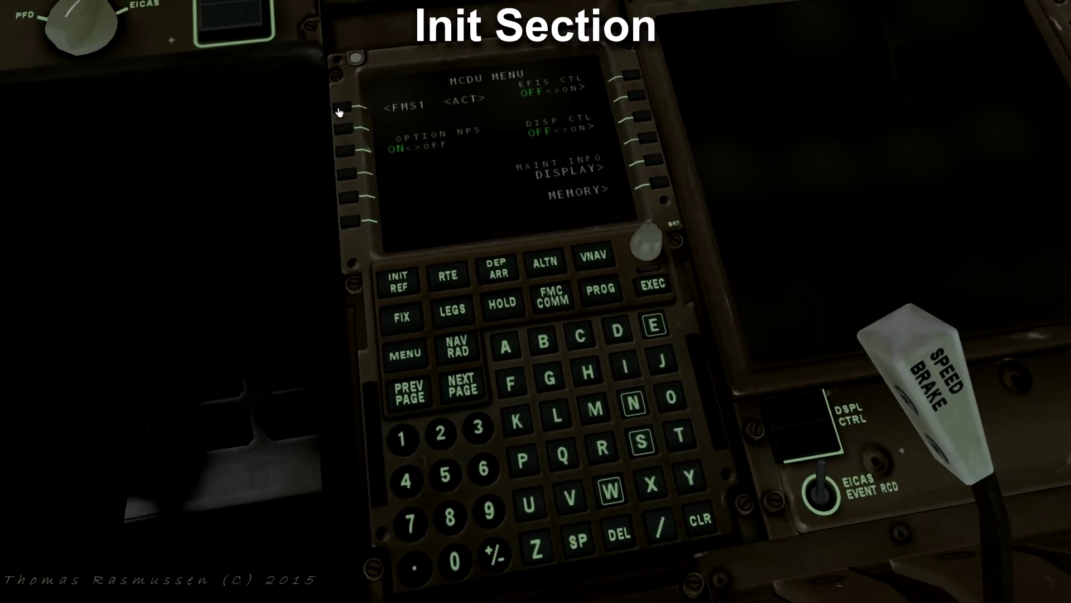
- Open the FMC IDENT page, clear the NAV DATA OUT OF DATE message, and show POS INIT
{"action": "left_click", "coordinate": [339, 112]}
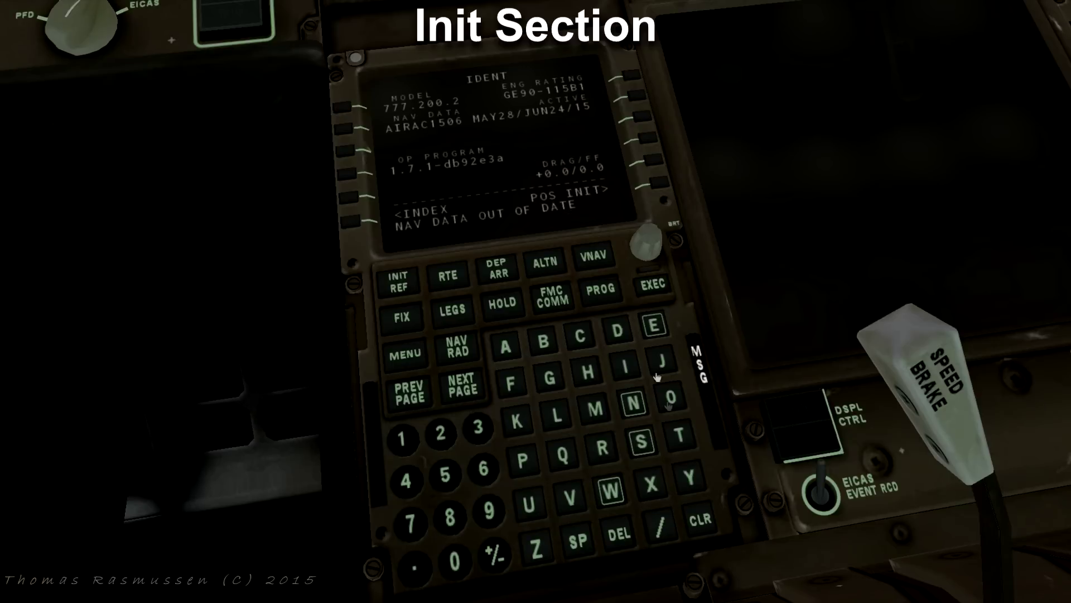
{"action": "left_click", "coordinate": [699, 522]}
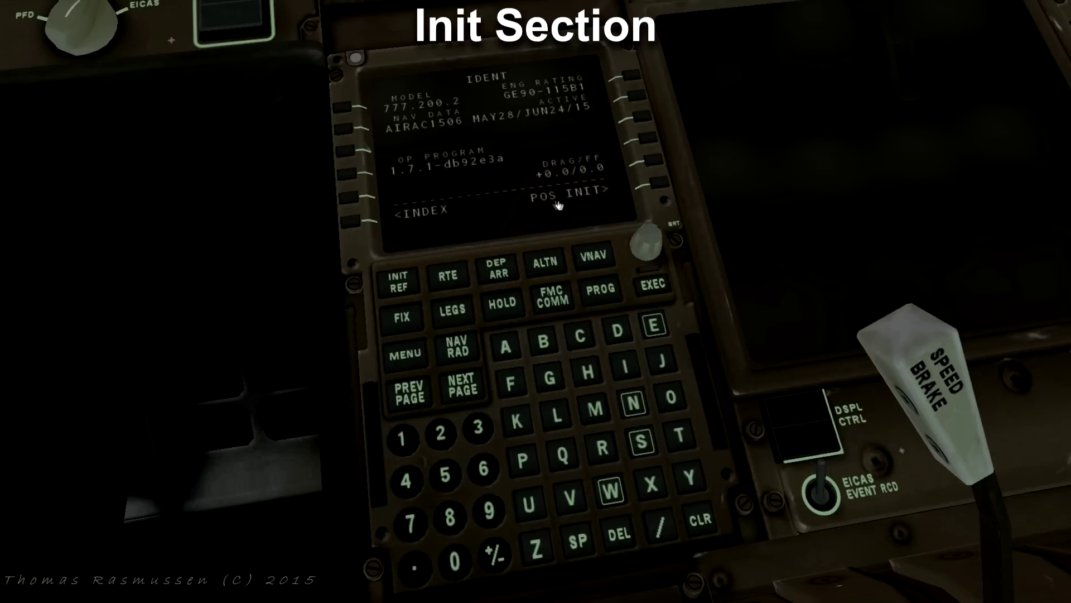
{"action": "left_click", "coordinate": [659, 188]}
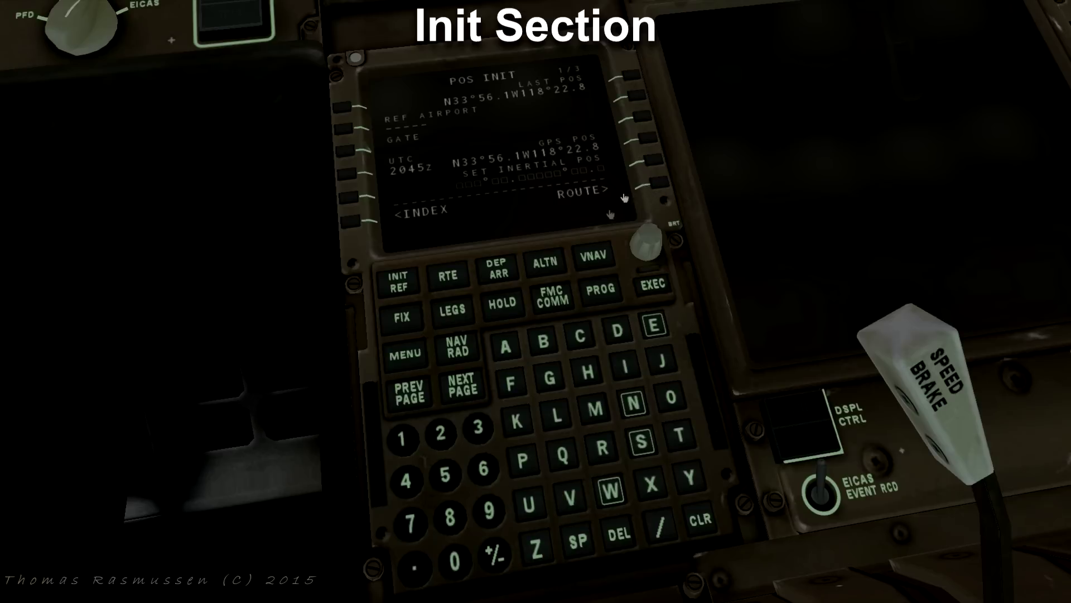
- Set KLAX as reference airport and set inertial position from last position N33°56.1 W118°22.8
{"action": "left_click", "coordinate": [524, 427]}
{"action": "left_click", "coordinate": [344, 132]}
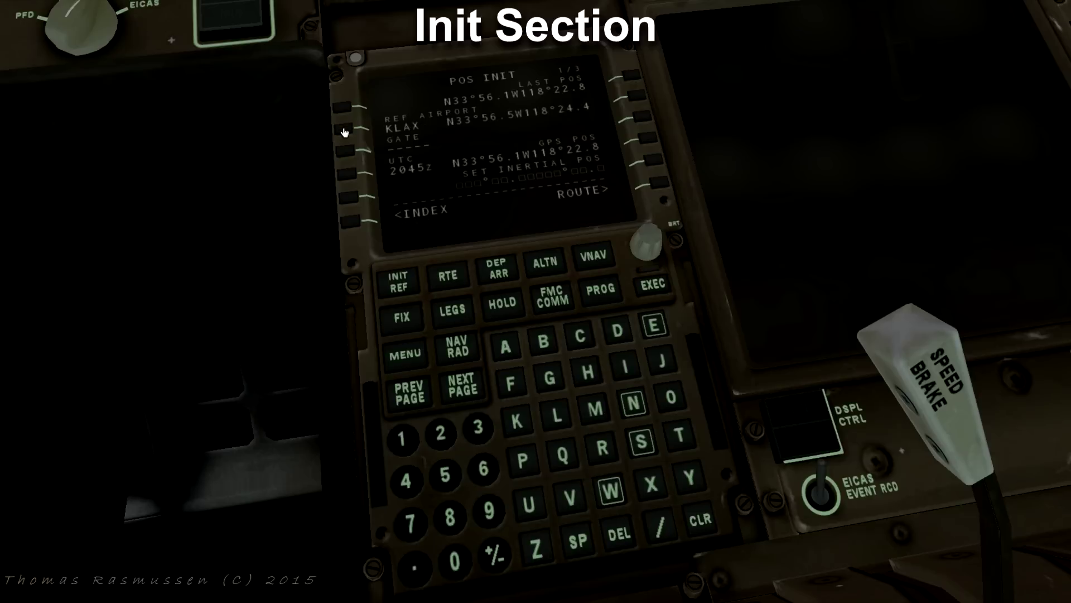
{"action": "left_click", "coordinate": [634, 77]}
{"action": "left_click", "coordinate": [655, 165]}
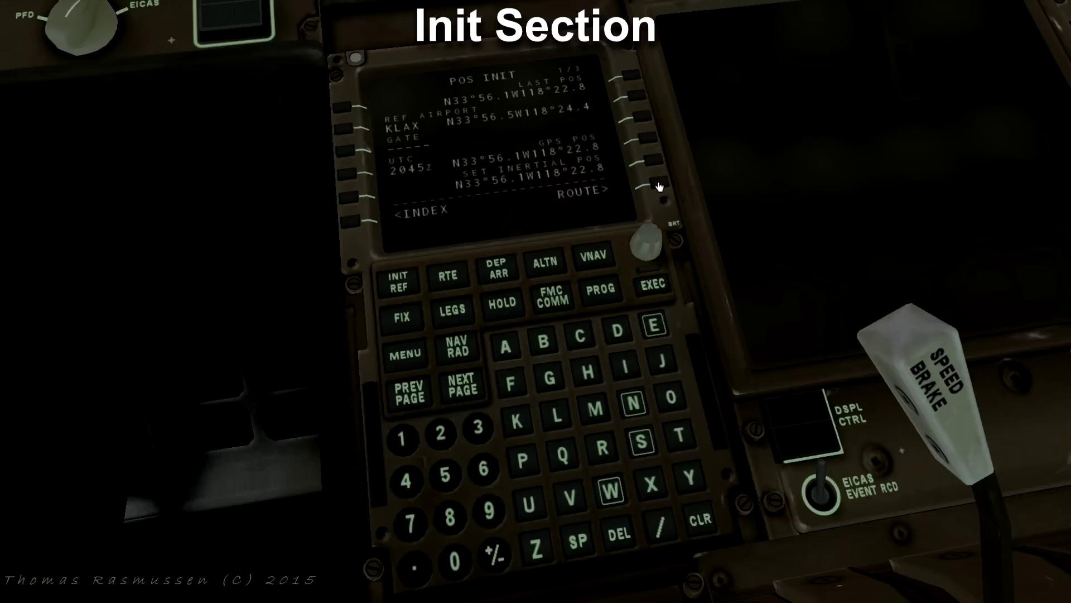
- Enter KLAX as origin and KSFO as destination on the route page
{"action": "left_click", "coordinate": [659, 186]}
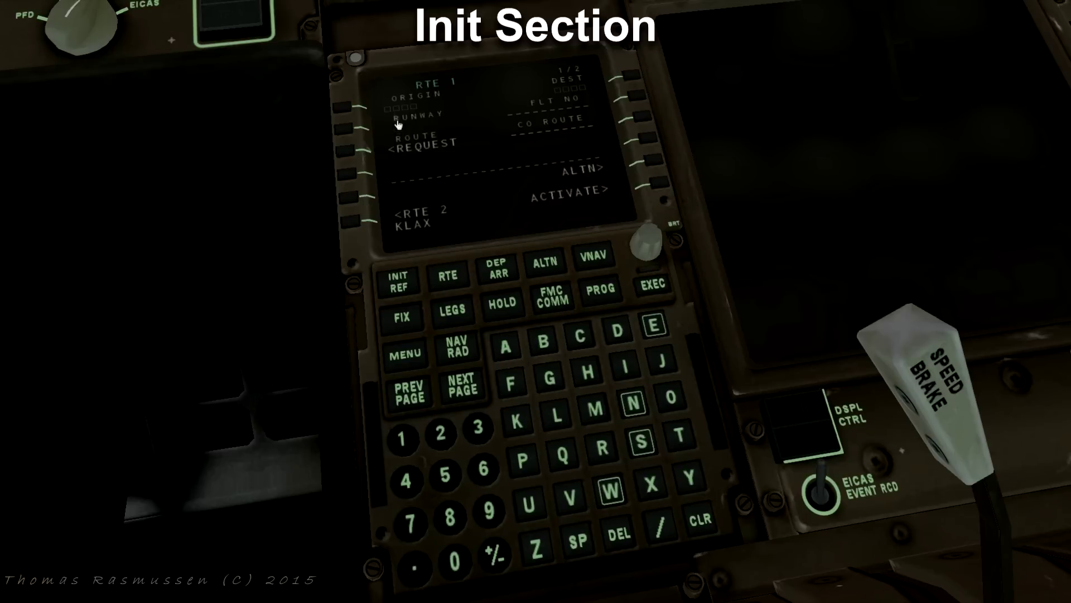
{"action": "left_click", "coordinate": [346, 107]}
{"action": "left_click", "coordinate": [525, 424]}
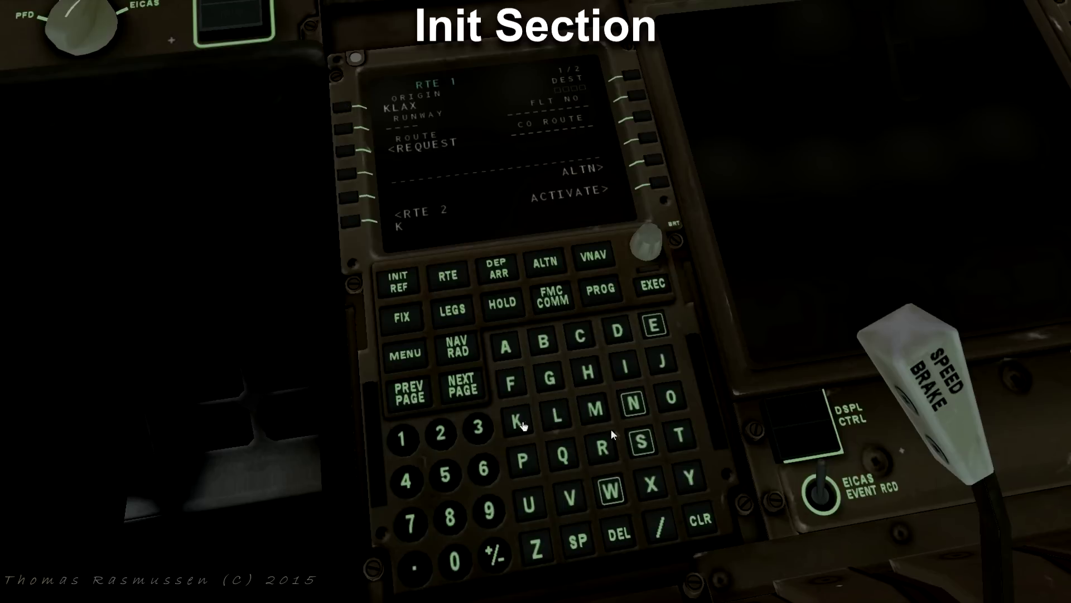
{"action": "left_click", "coordinate": [641, 443]}
{"action": "left_click", "coordinate": [664, 405]}
{"action": "left_click", "coordinate": [632, 79]}
- Activate and execute route 1, then bring up the DEP/ARR index
{"action": "left_click", "coordinate": [657, 186]}
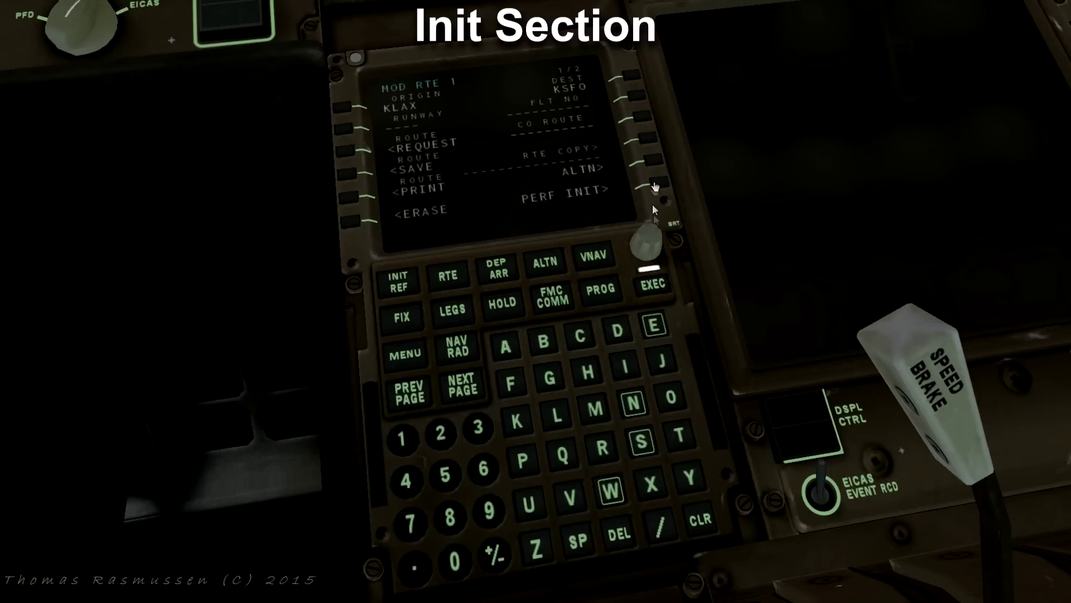
{"action": "left_click", "coordinate": [652, 286]}
{"action": "left_click", "coordinate": [497, 269]}
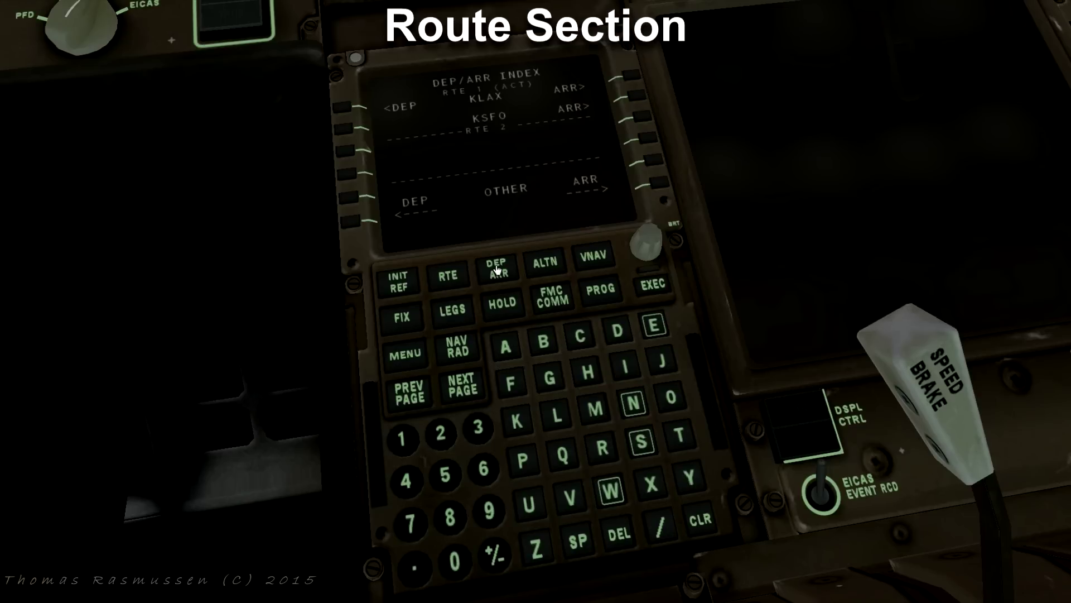
- Select KLAX runway 25R, the VTU5 departure and RZS transition, and execute
{"action": "left_click", "coordinate": [345, 109]}
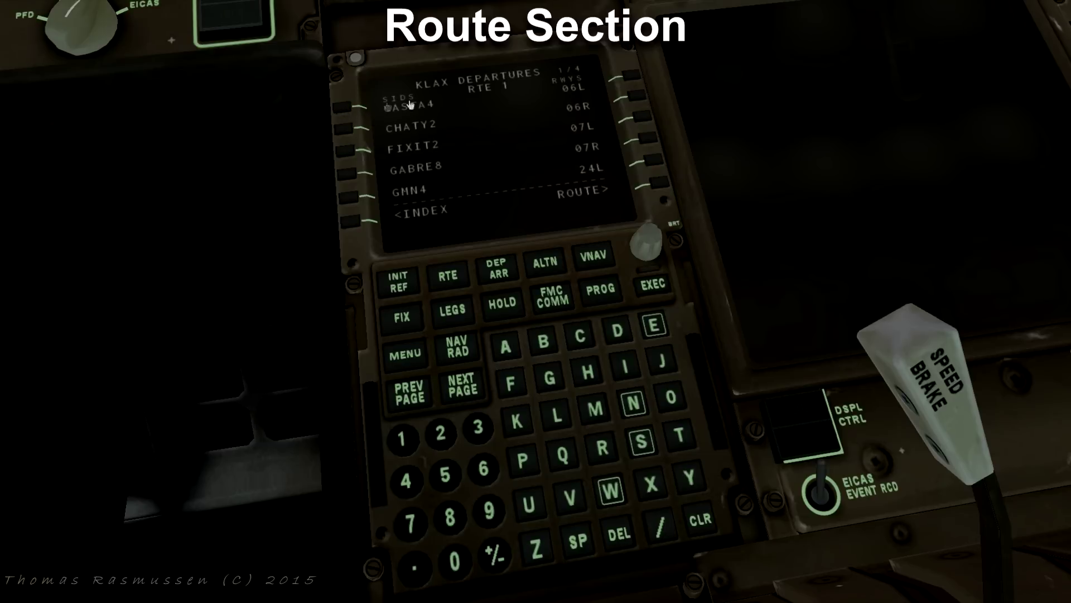
{"action": "left_click", "coordinate": [467, 385]}
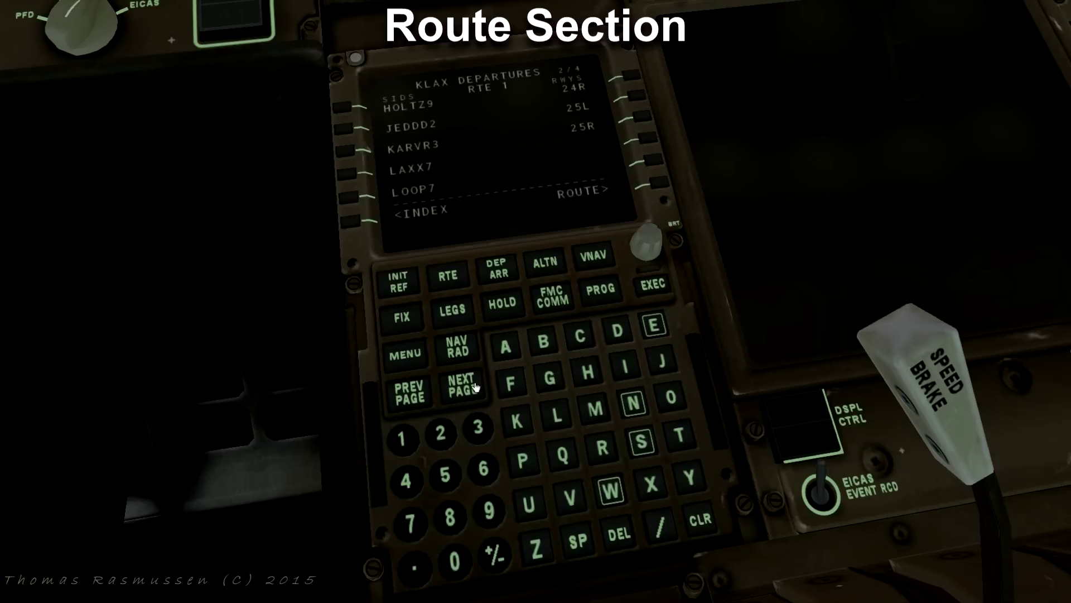
{"action": "left_click", "coordinate": [638, 120]}
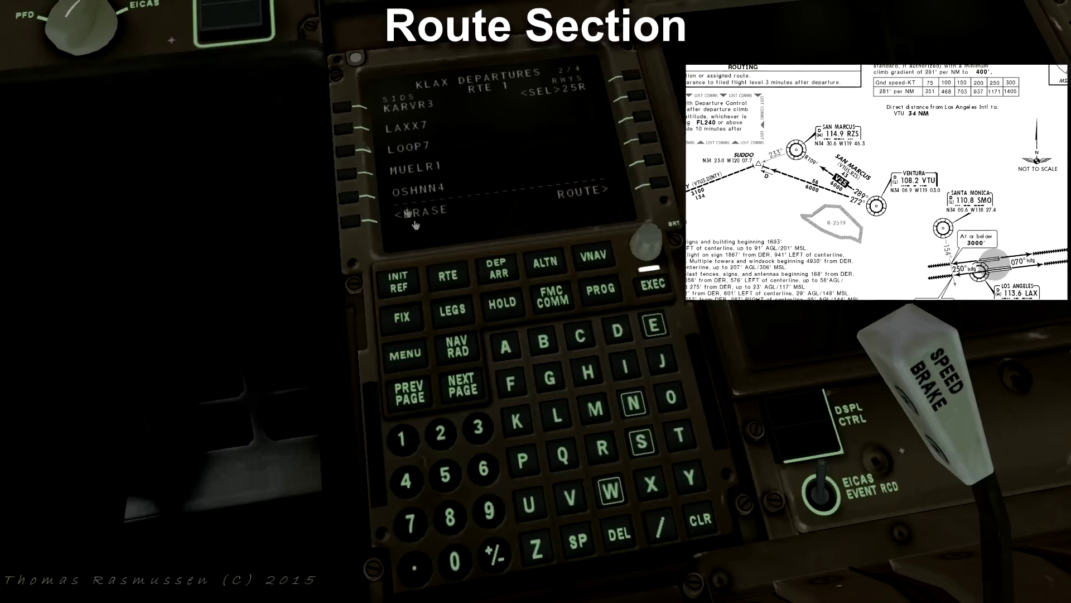
{"action": "left_click", "coordinate": [469, 389]}
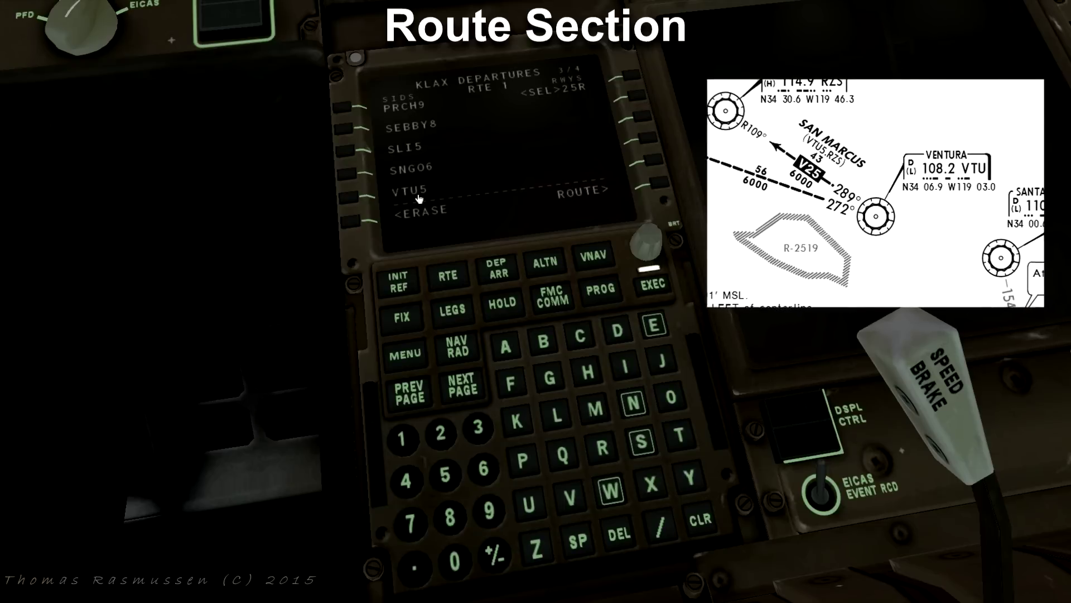
{"action": "left_click", "coordinate": [352, 201]}
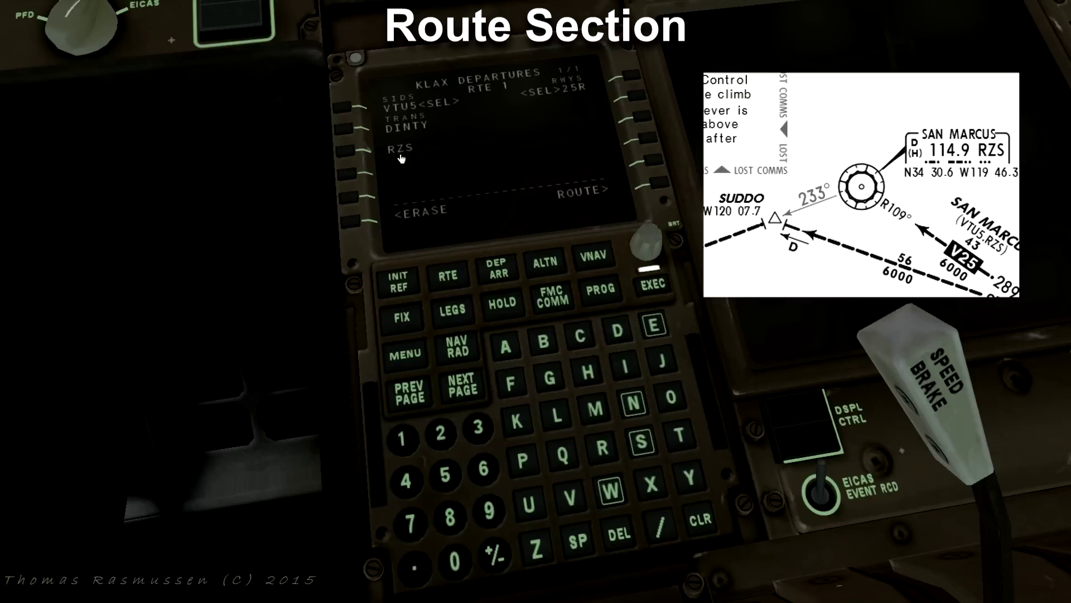
{"action": "left_click", "coordinate": [344, 153]}
{"action": "left_click", "coordinate": [647, 285]}
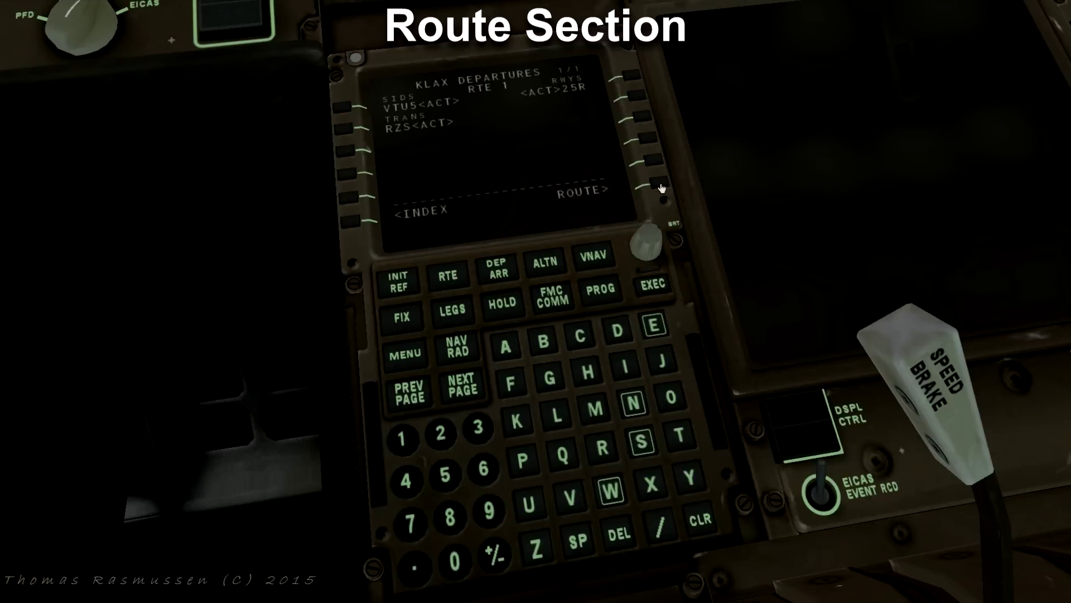
- Insert BSR VOR/DME (114.00) after RZS in the route legs, execute, and return to DEP/ARR index
{"action": "left_click", "coordinate": [661, 186]}
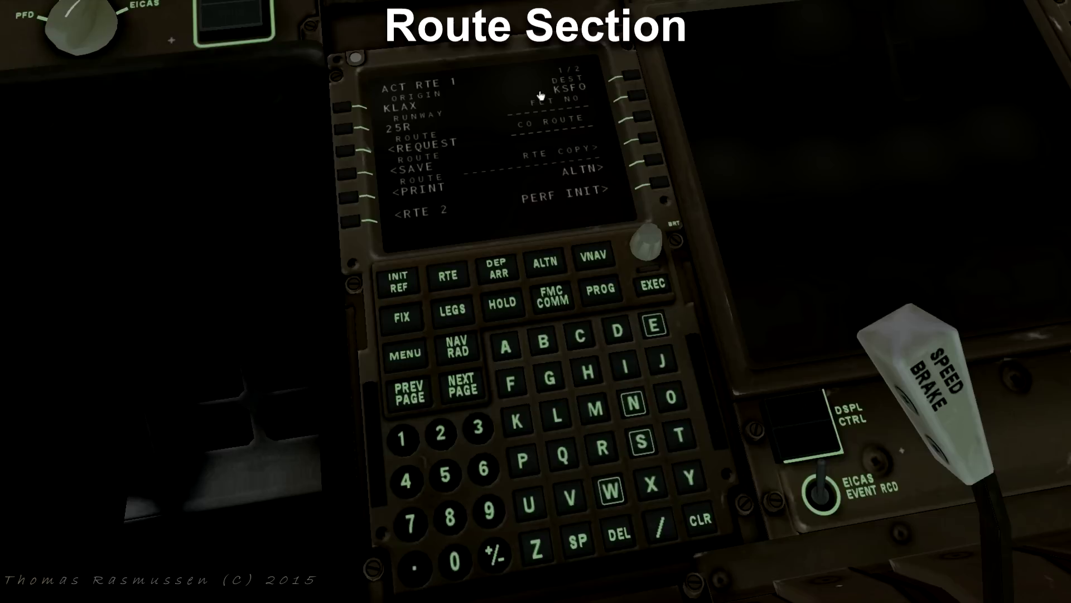
{"action": "left_click", "coordinate": [463, 391]}
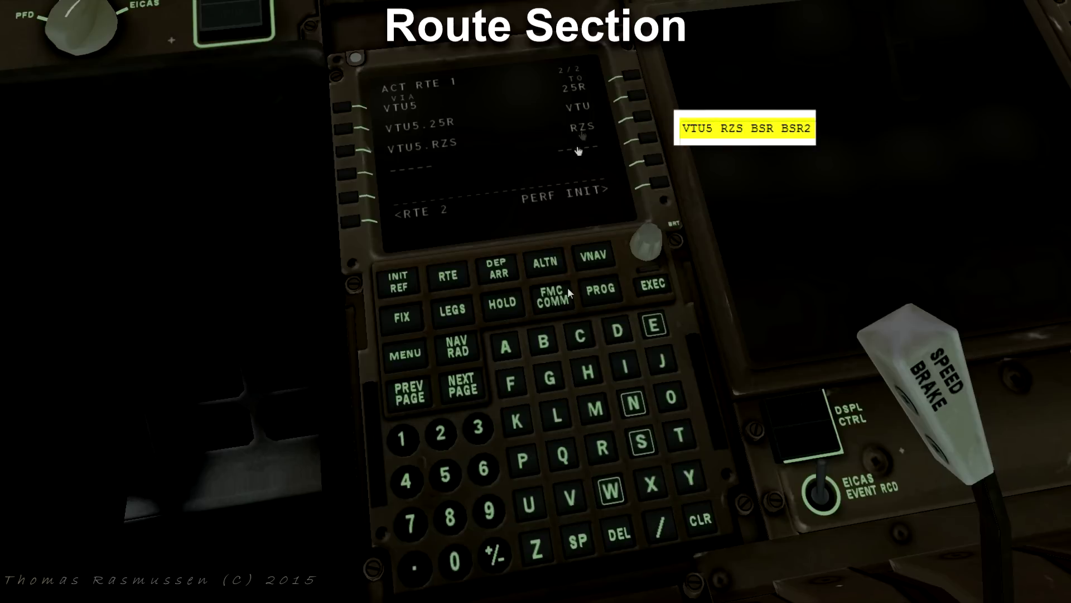
{"action": "left_click", "coordinate": [543, 341]}
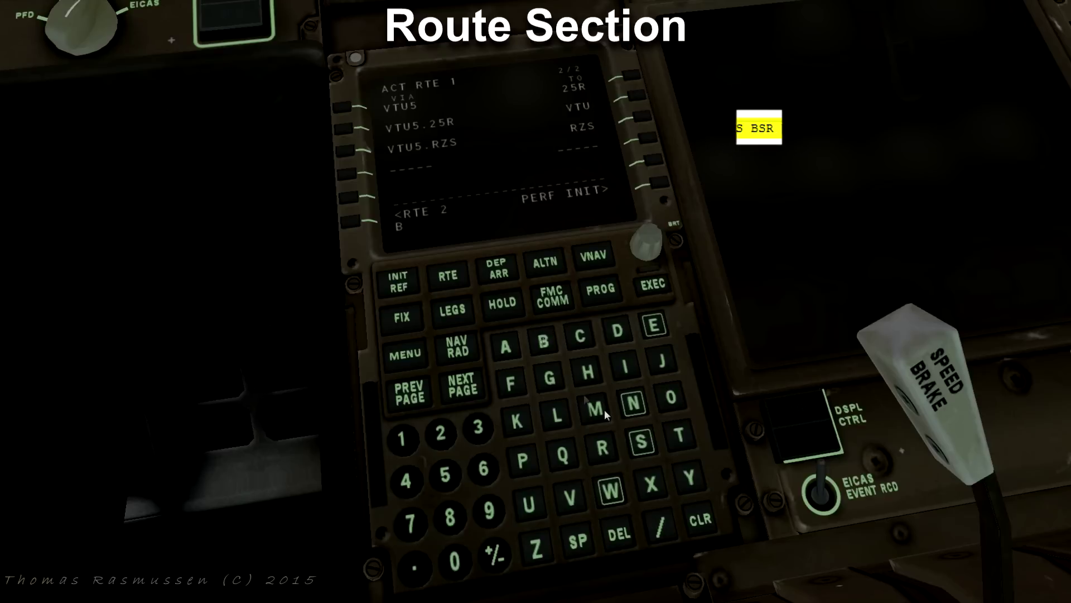
{"action": "left_click", "coordinate": [613, 451]}
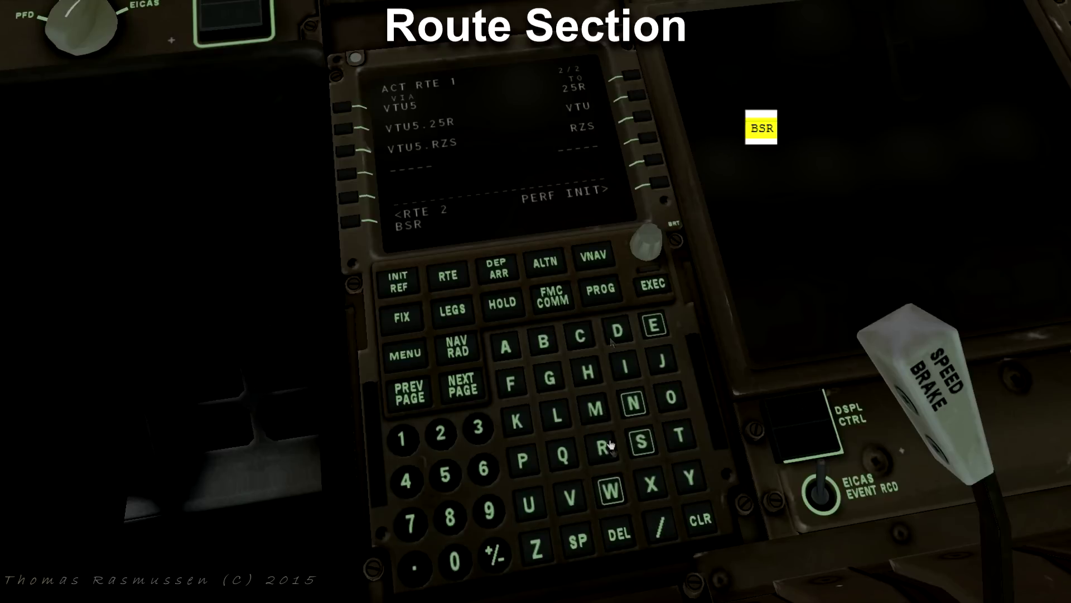
{"action": "left_click", "coordinate": [649, 144]}
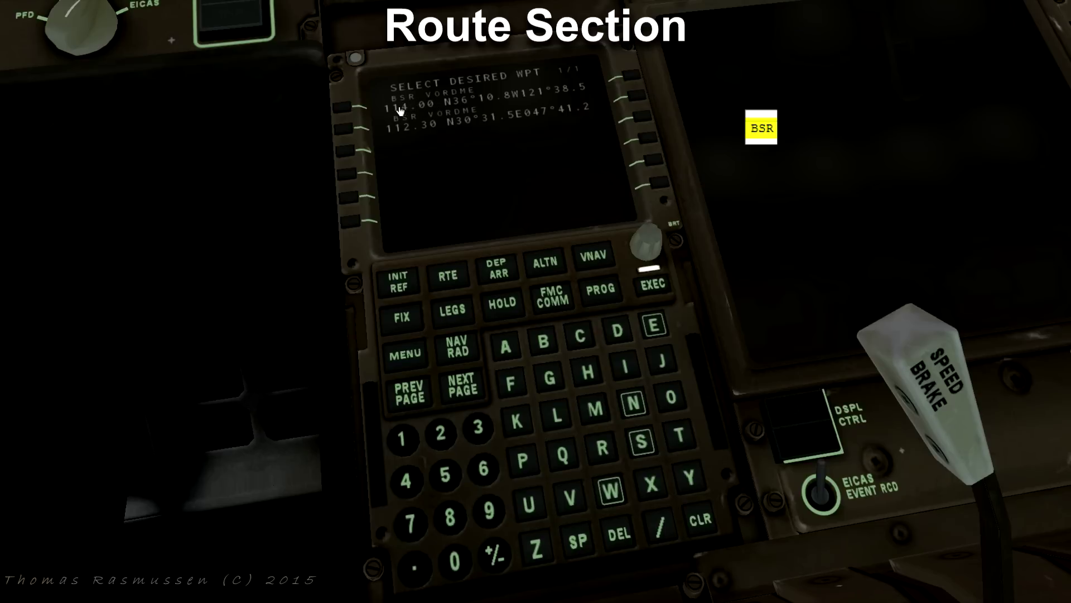
{"action": "left_click", "coordinate": [344, 110]}
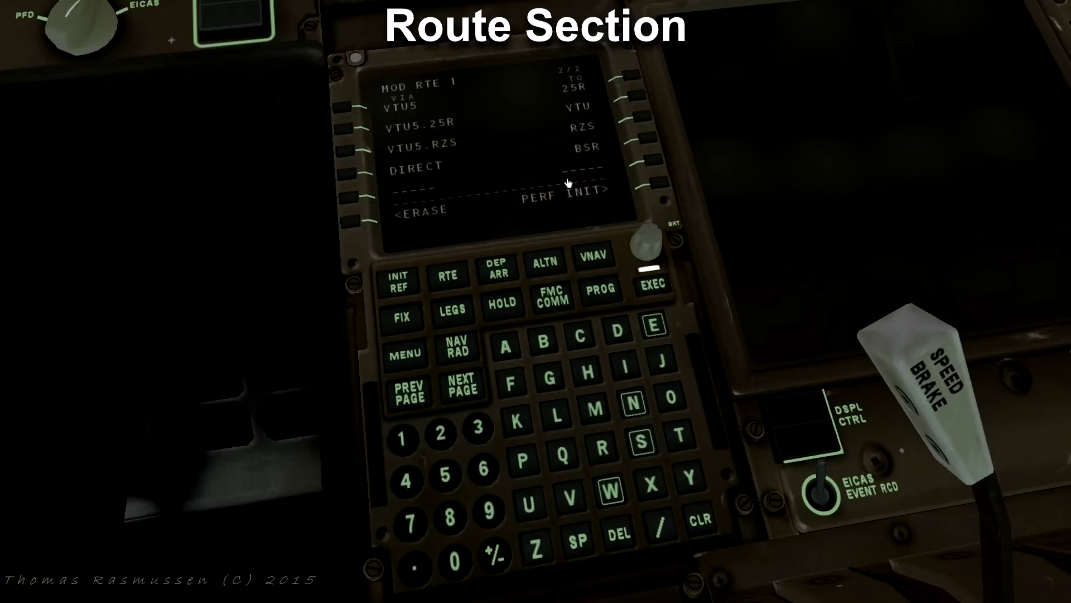
{"action": "left_click", "coordinate": [645, 285]}
{"action": "left_click", "coordinate": [505, 274]}
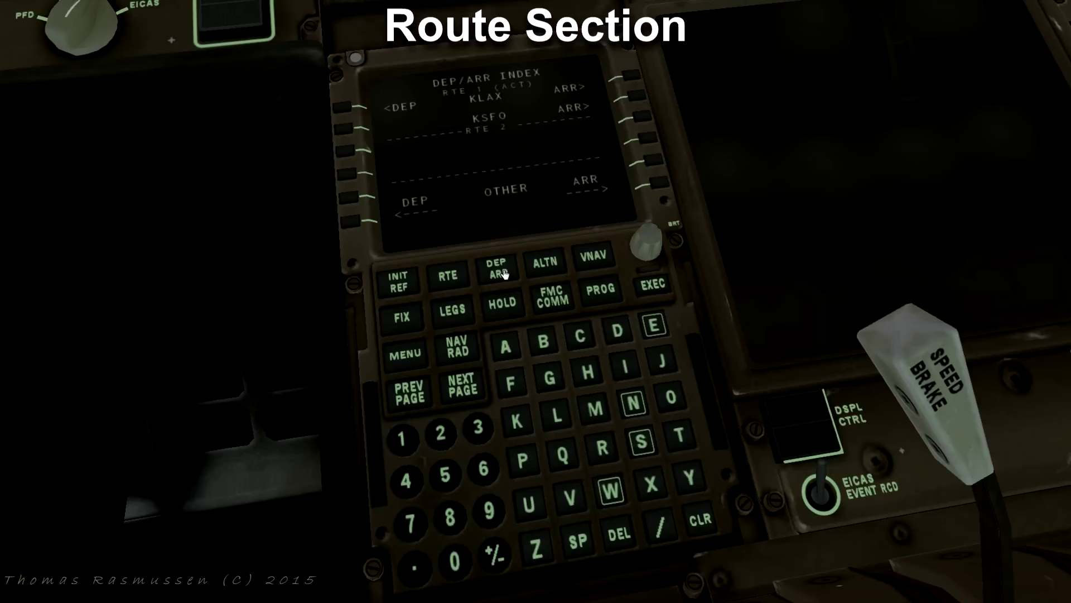
- Select the KSFO BSR2 arrival, ILS28R approach and MENLO transition, then execute
{"action": "left_click", "coordinate": [633, 100]}
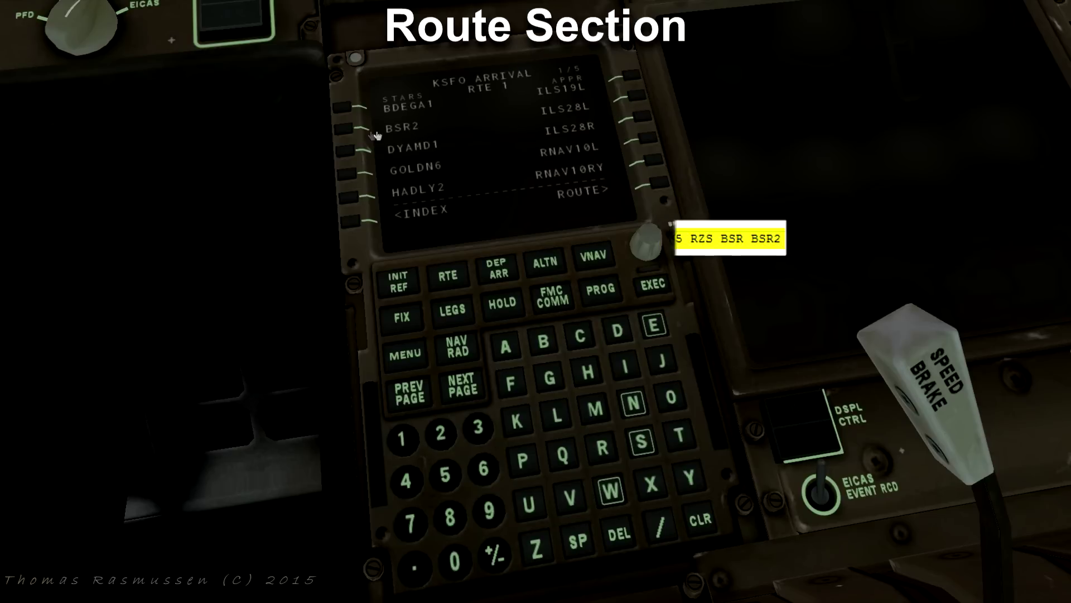
{"action": "left_click", "coordinate": [343, 133]}
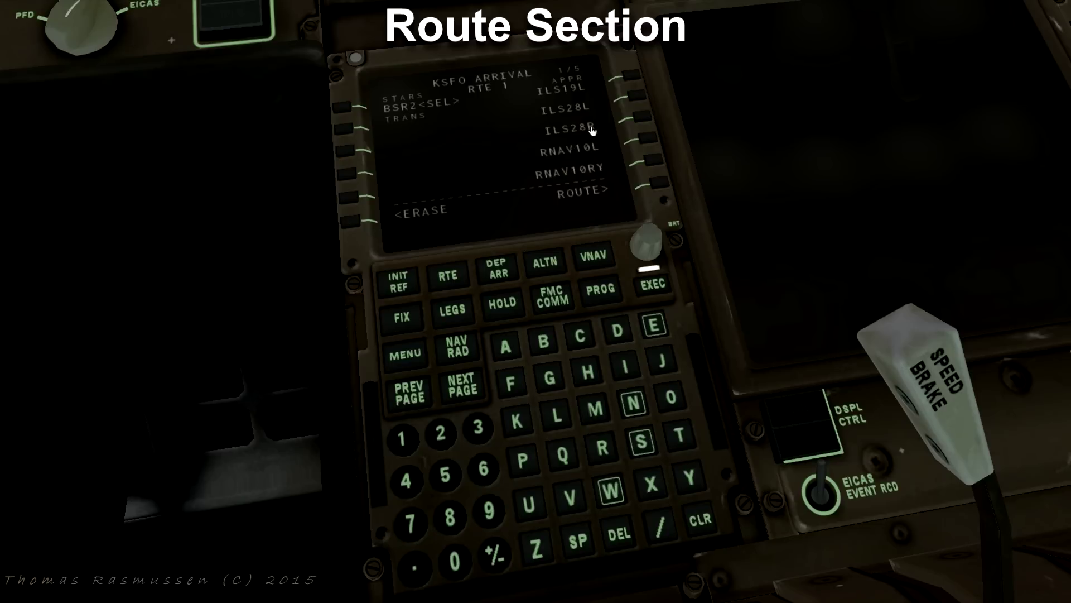
{"action": "left_click", "coordinate": [640, 122]}
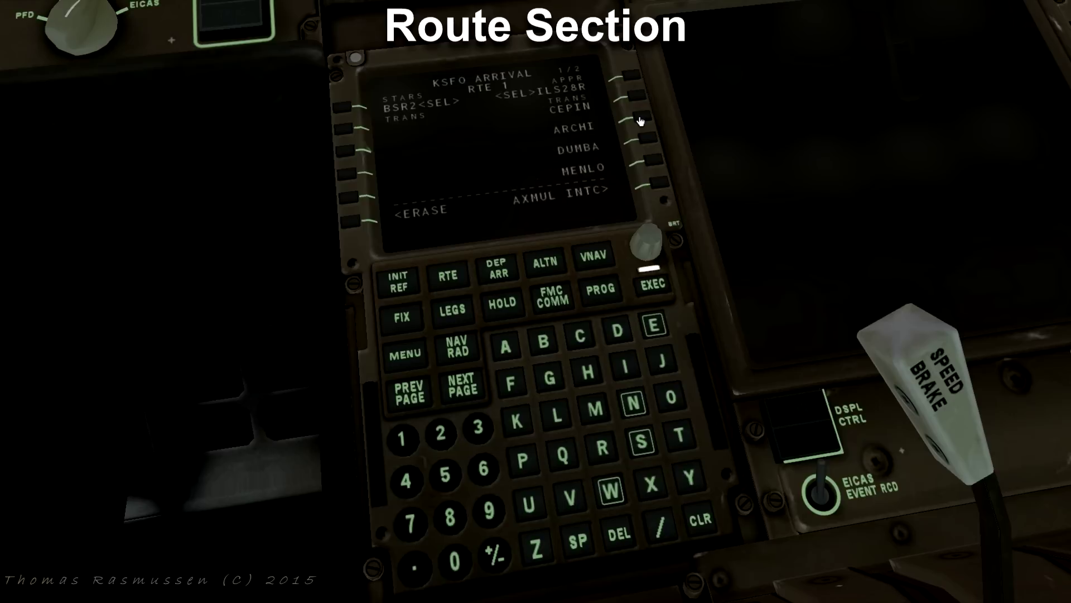
{"action": "left_click", "coordinate": [654, 166]}
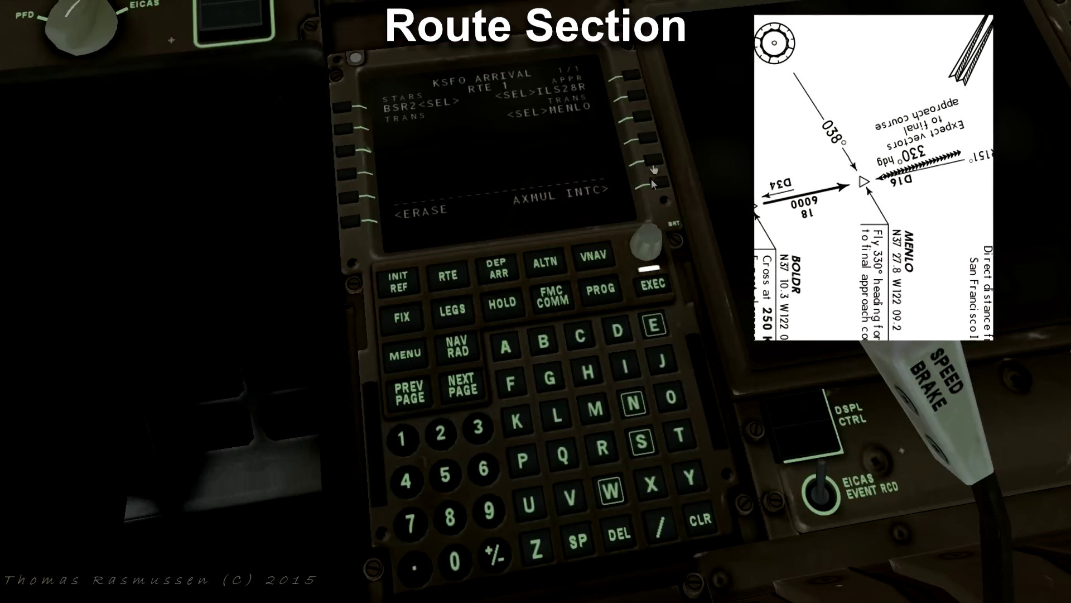
{"action": "left_click", "coordinate": [650, 284]}
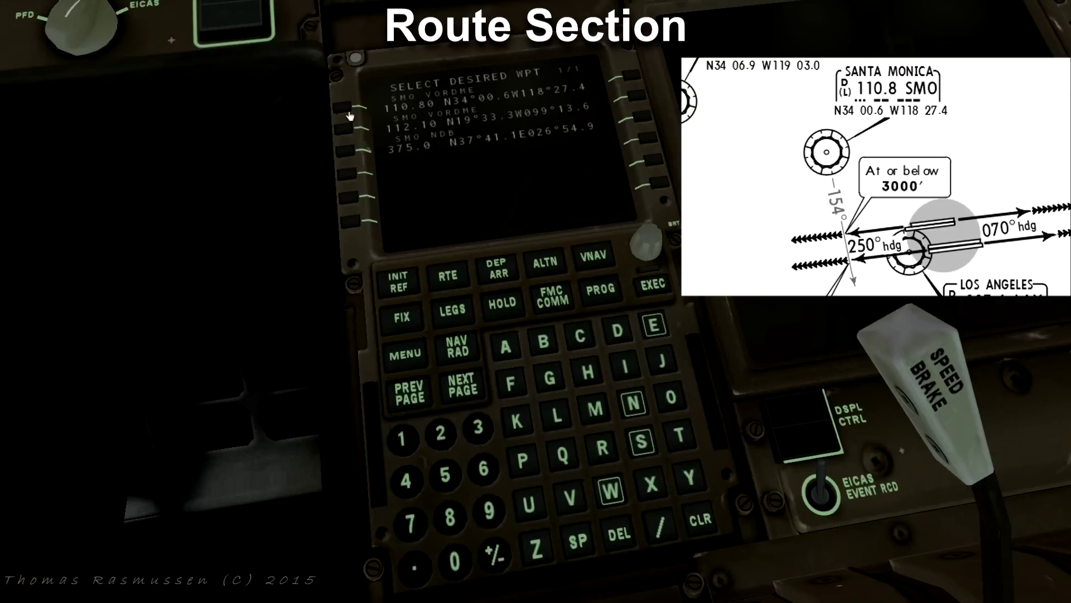
- Enter SMO as the reference fix and add its 154° radial on FIX INFO page 1
{"action": "left_click", "coordinate": [345, 111]}
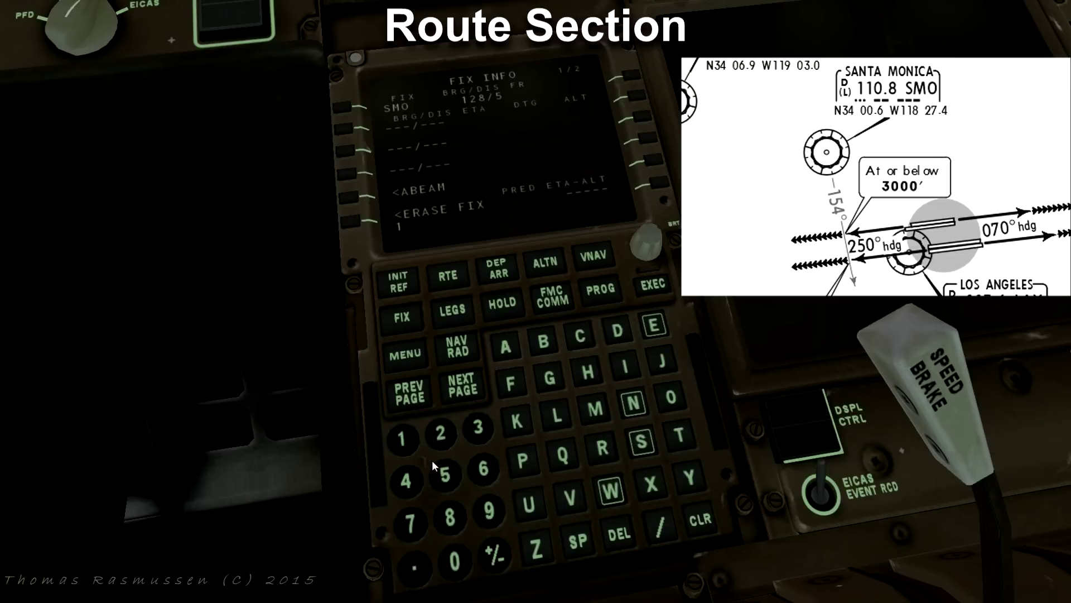
{"action": "left_click", "coordinate": [445, 475]}
{"action": "left_click", "coordinate": [345, 132]}
- On FIX INFO page 2, enter OSI as the fix with a 038° radial
{"action": "left_click", "coordinate": [466, 386]}
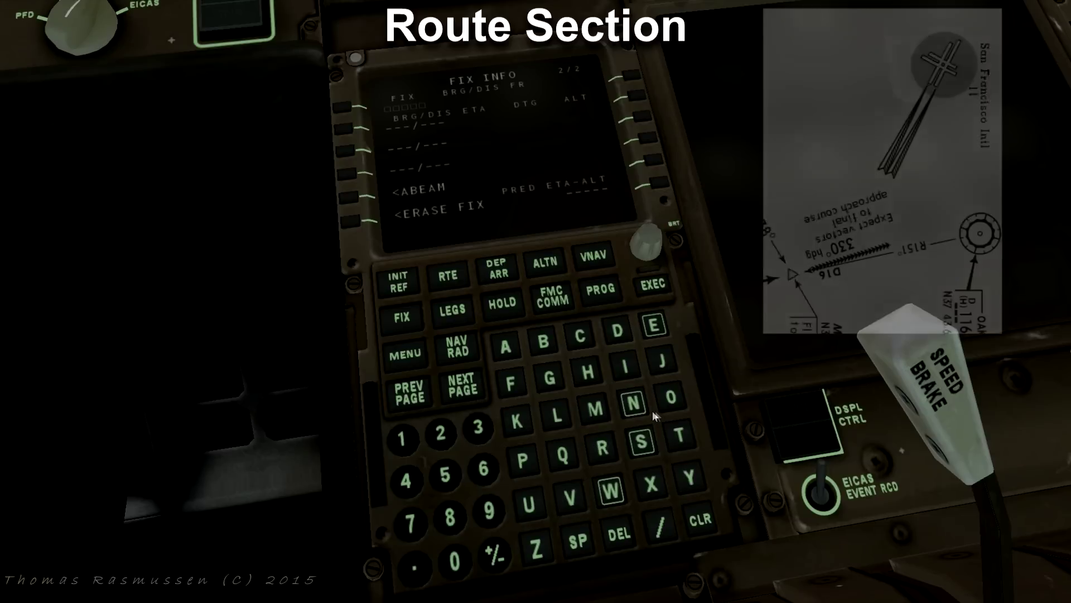
{"action": "left_click", "coordinate": [660, 412]}
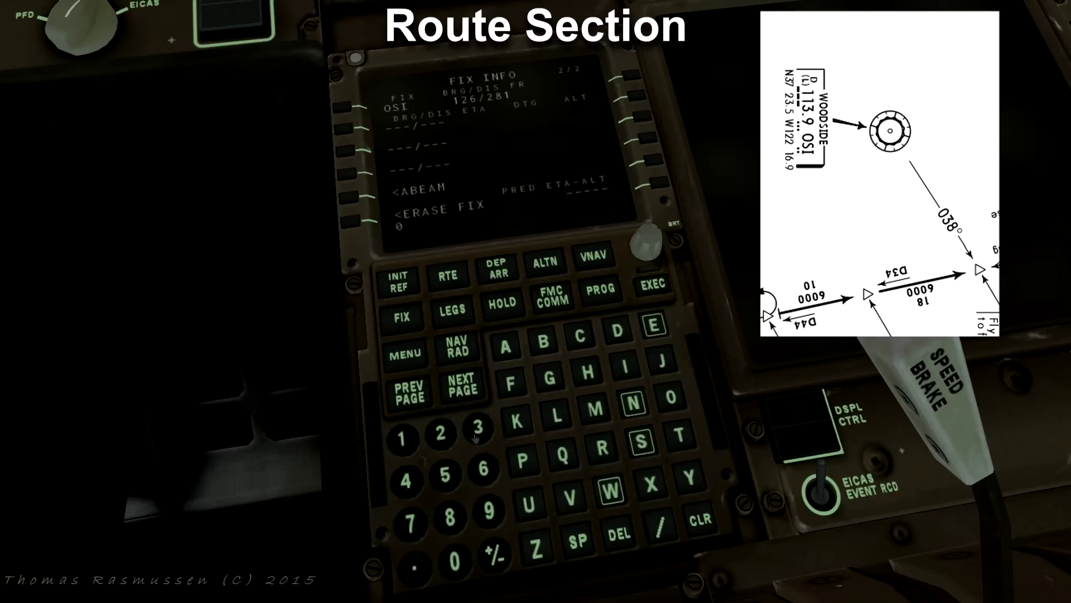
{"action": "left_click", "coordinate": [450, 516]}
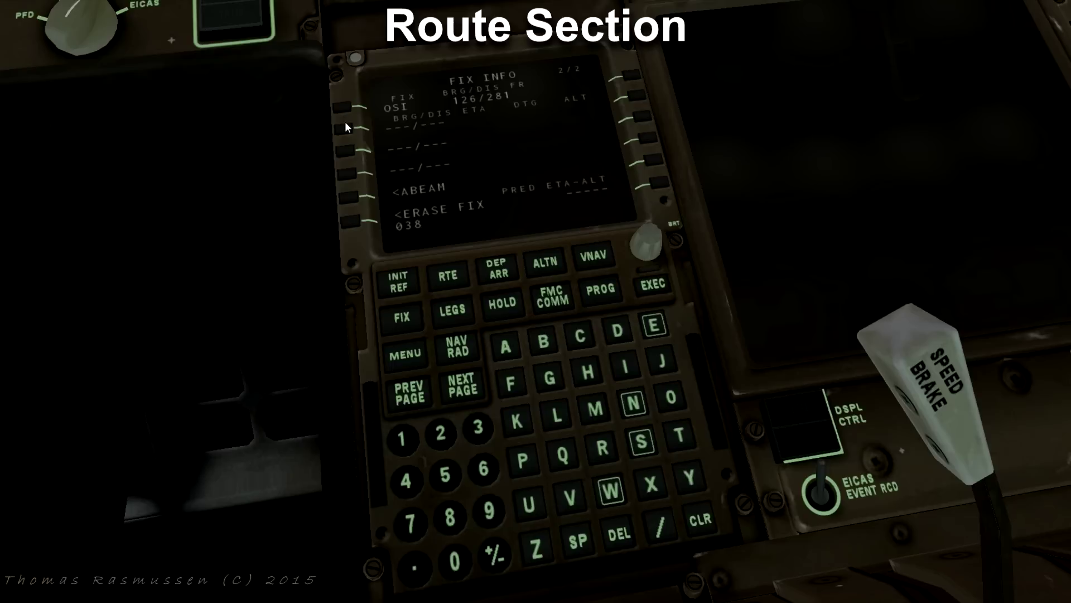
{"action": "left_click", "coordinate": [346, 126]}
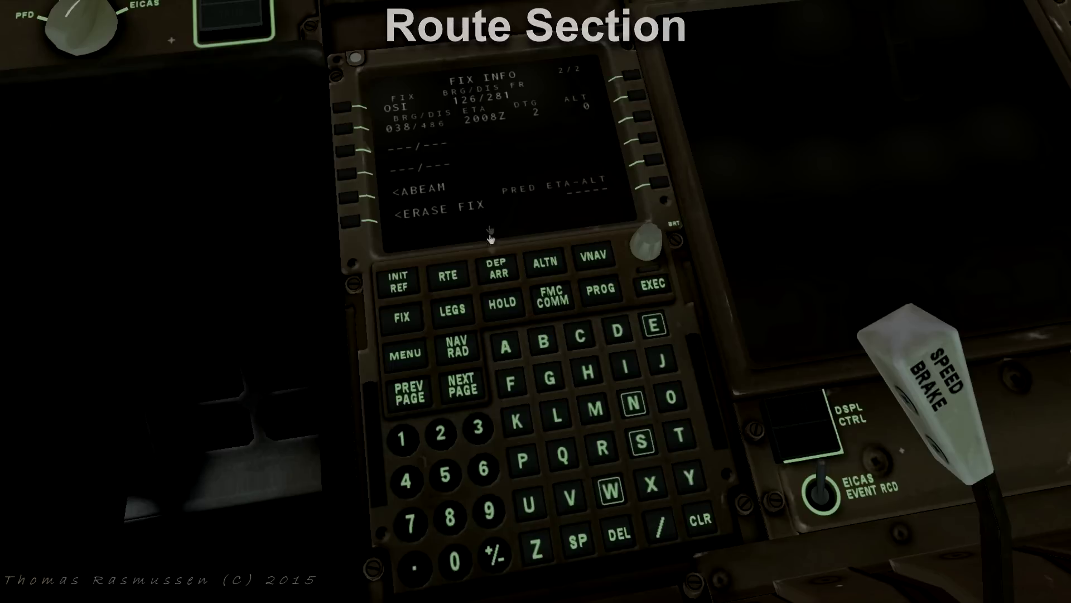
- Open PERF INIT from the route page and set cruise altitude to FL280
{"action": "left_click", "coordinate": [449, 276]}
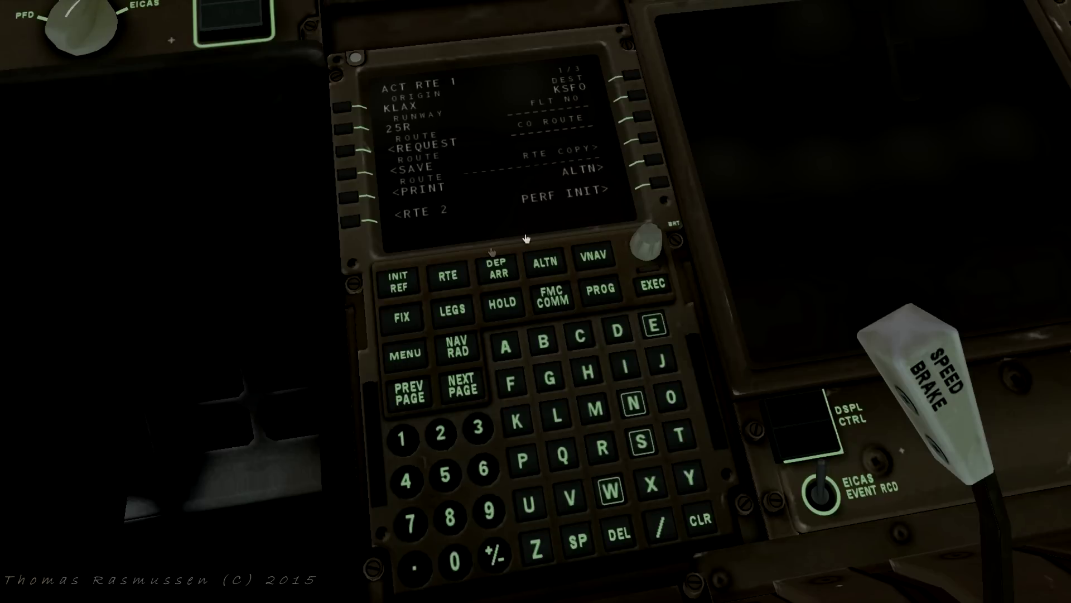
{"action": "left_click", "coordinate": [661, 186]}
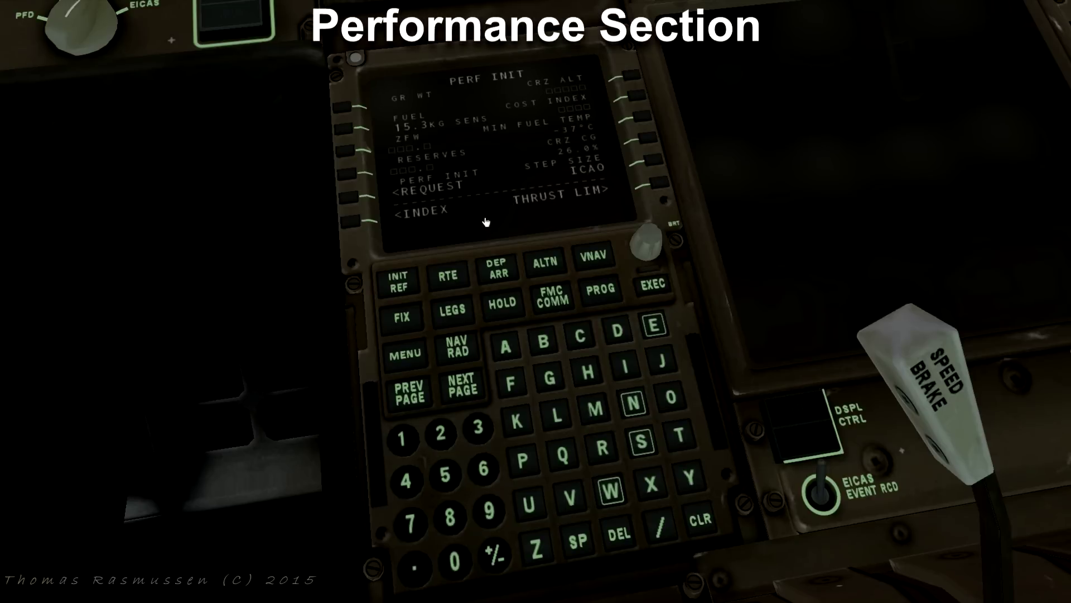
{"action": "left_click", "coordinate": [439, 433]}
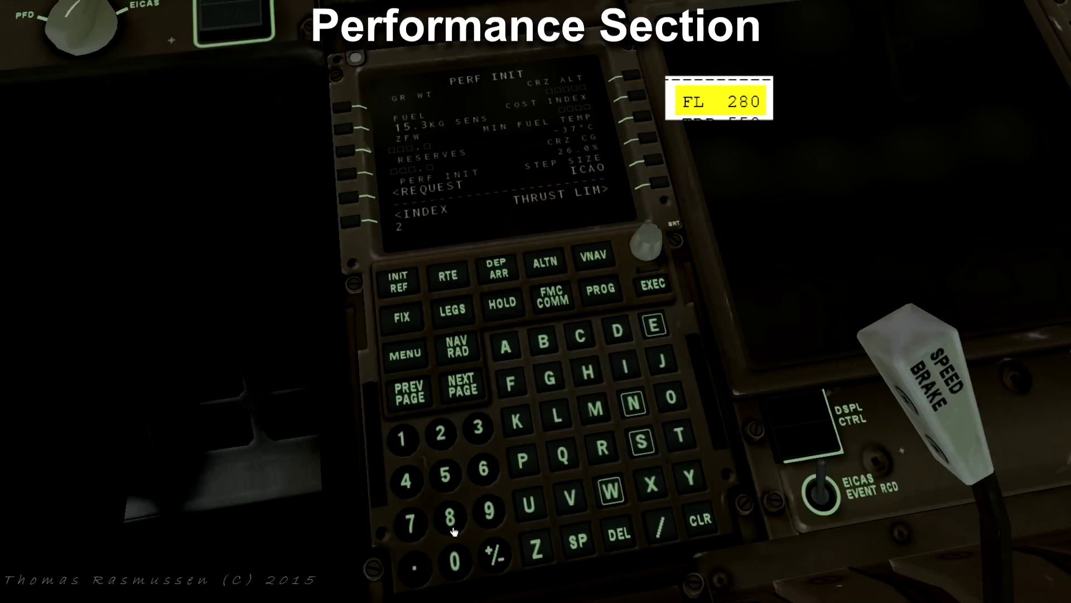
{"action": "left_click", "coordinate": [454, 531]}
{"action": "left_click", "coordinate": [458, 558]}
{"action": "left_click", "coordinate": [632, 81]}
- Set cost index 40, request gross and zero-fuel weights, and enter 2.4 reserves
{"action": "left_click", "coordinate": [404, 481]}
{"action": "left_click", "coordinate": [455, 560]}
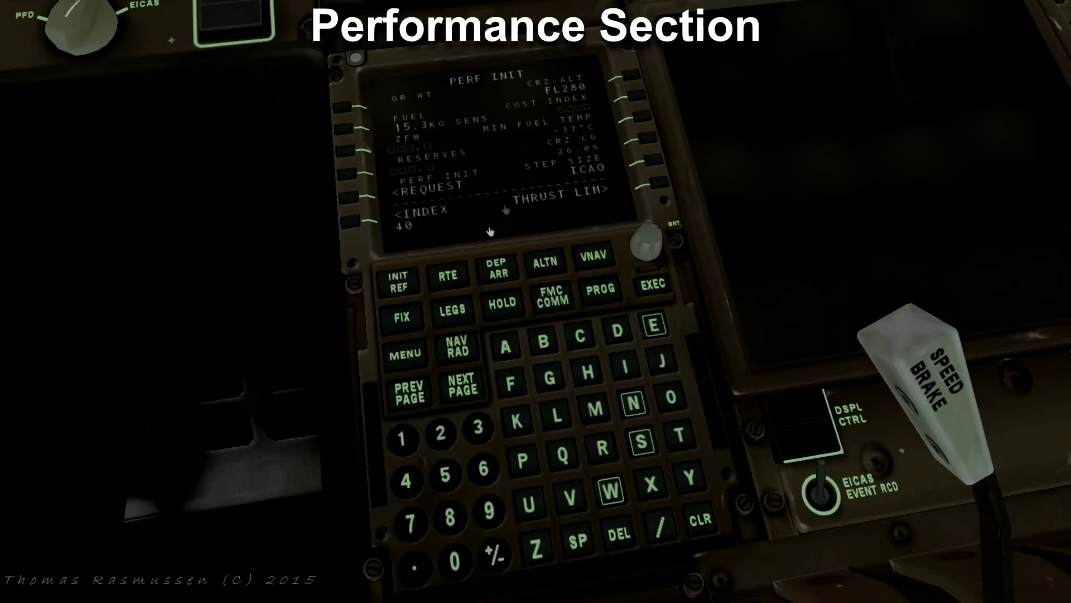
{"action": "left_click", "coordinate": [642, 95]}
{"action": "left_click", "coordinate": [346, 200]}
{"action": "left_click", "coordinate": [410, 490]}
- Set a 14°C assumed temperature on the THRUST LIM page
{"action": "left_click", "coordinate": [655, 190]}
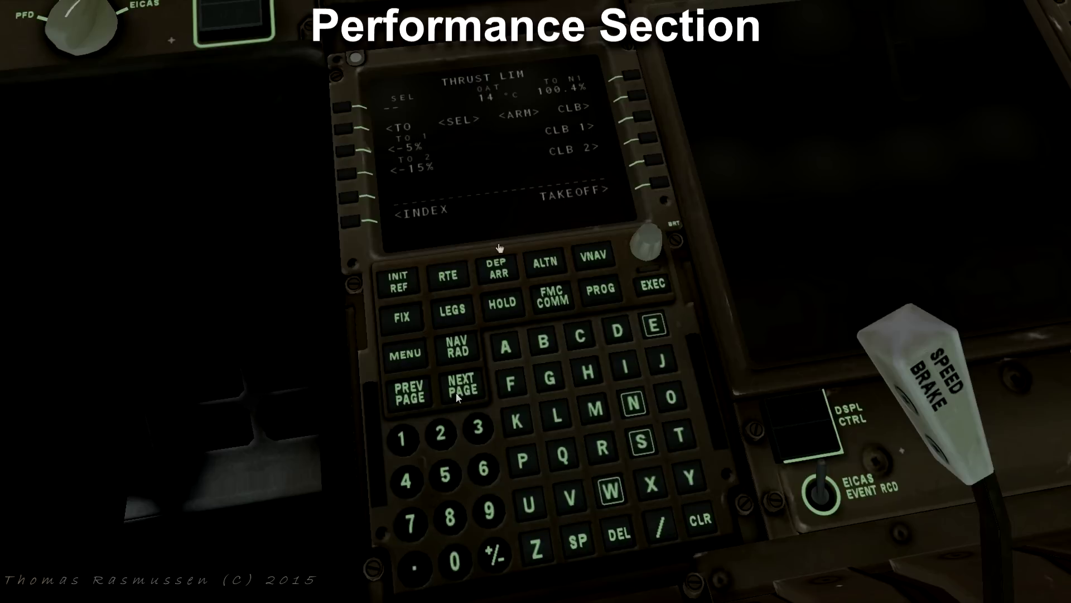
{"action": "left_click", "coordinate": [403, 438]}
{"action": "left_click", "coordinate": [407, 480]}
{"action": "left_click", "coordinate": [347, 110]}
- Set takeoff flaps 5 on TAKEOFF REF and clear the V SPEEDS UNAVAILABLE message
{"action": "left_click", "coordinate": [654, 185]}
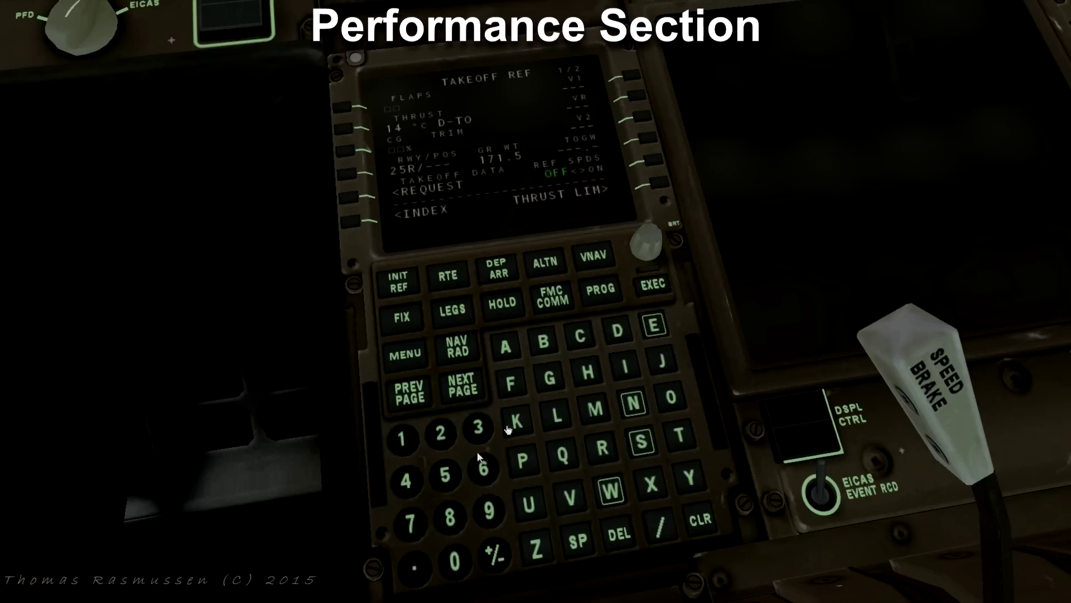
{"action": "left_click", "coordinate": [446, 476]}
{"action": "left_click", "coordinate": [344, 108]}
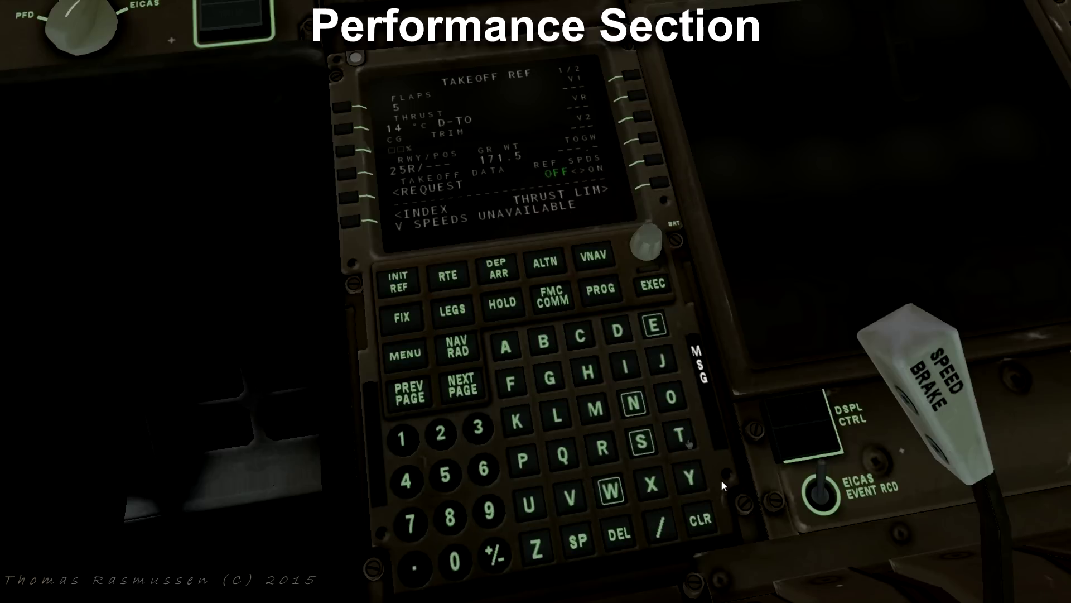
{"action": "left_click", "coordinate": [701, 521]}
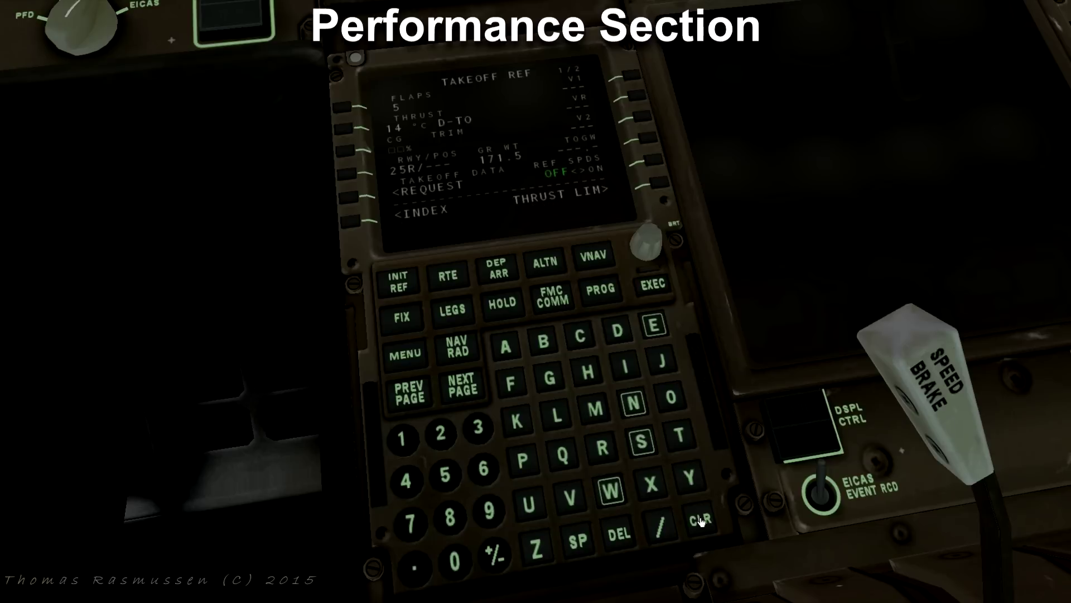
- Apply the TO 2 takeoff derate (88.8% N1) and go back to takeoff reference data
{"action": "left_click", "coordinate": [660, 186]}
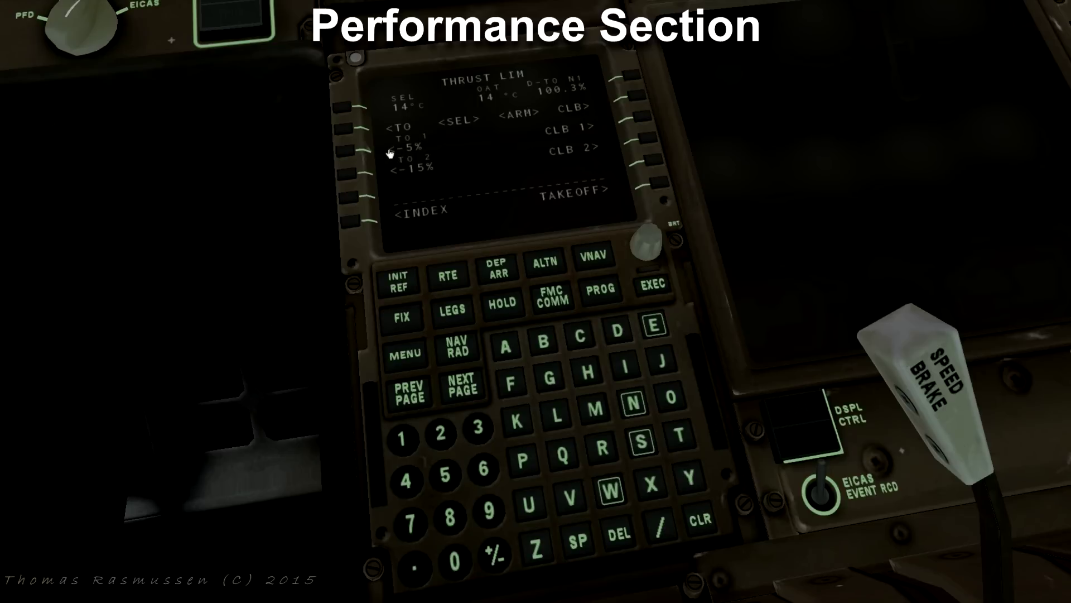
{"action": "left_click", "coordinate": [348, 155]}
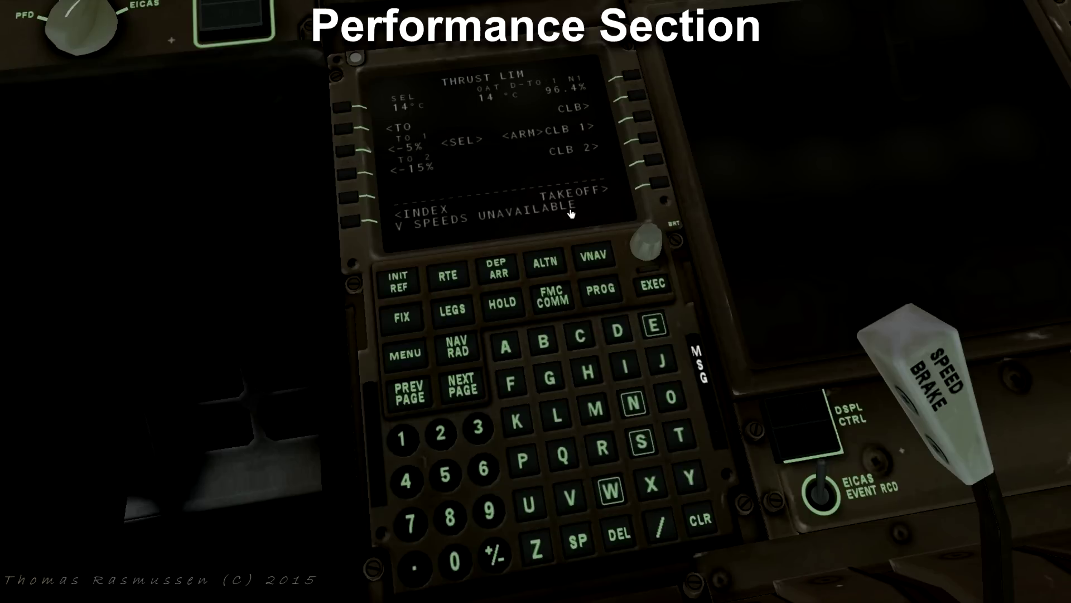
{"action": "left_click", "coordinate": [702, 524]}
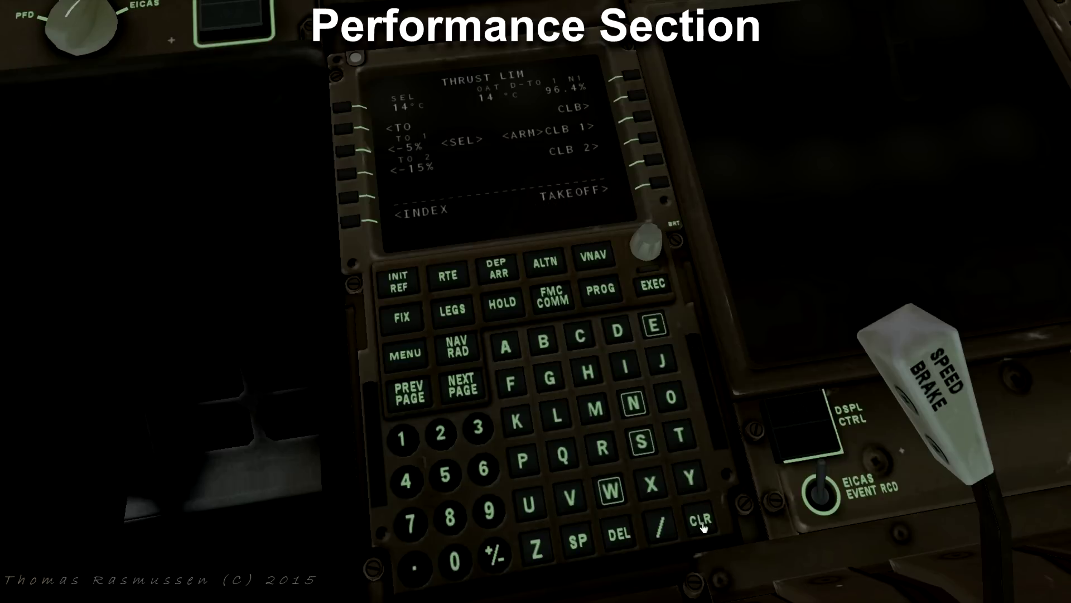
{"action": "left_click", "coordinate": [347, 178]}
{"action": "left_click", "coordinate": [657, 186]}
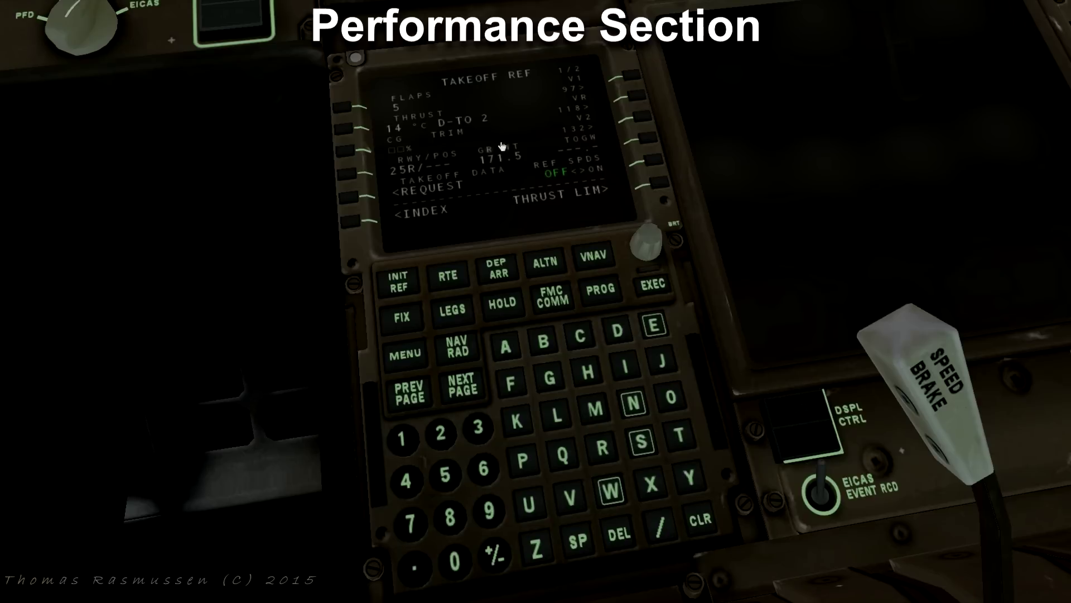
- Request takeoff data (CG 26%, trim 5.75) and accept V1 97, VR 118, V2 132
{"action": "left_click", "coordinate": [351, 203]}
{"action": "left_click", "coordinate": [638, 98]}
{"action": "left_click", "coordinate": [639, 122]}
{"action": "left_click", "coordinate": [652, 163]}
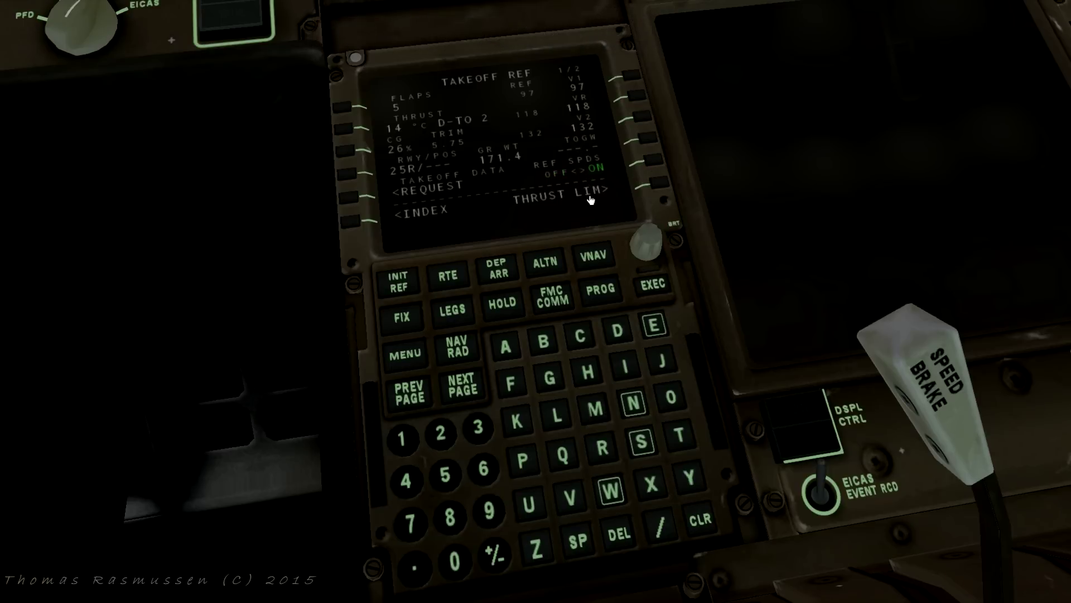
- Display the ACT RTE 1 LEGS page listing 25R, (526), (SMO), VECTORS and VTU
{"action": "left_click", "coordinate": [456, 315]}
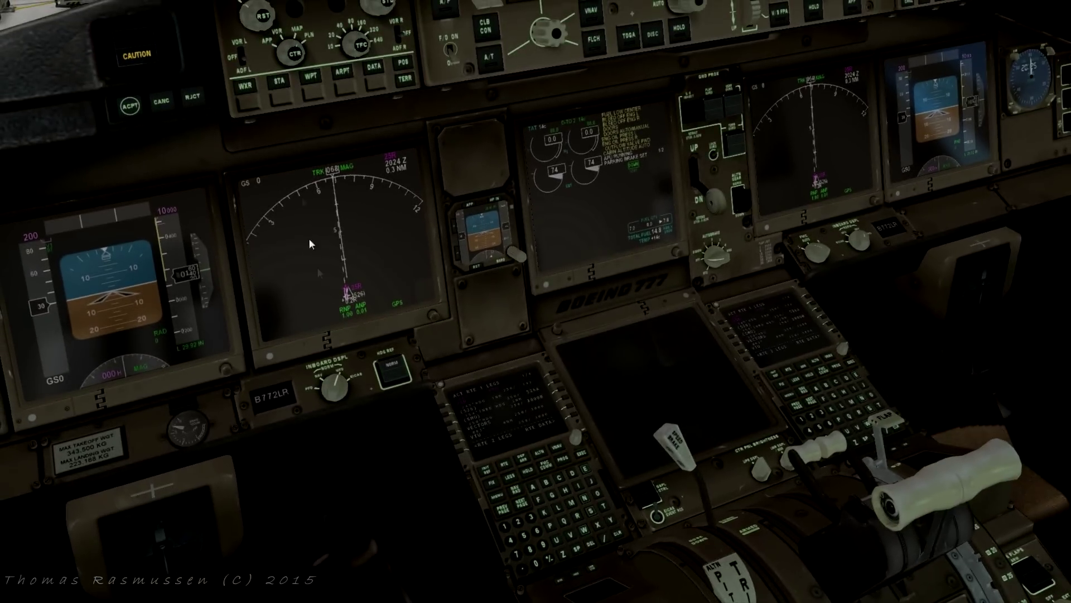
- Switch the navigation display to plan view and step through waypoints to RZ5, CARME and MENLO
{"action": "scroll", "coordinate": [281, 60], "scroll_direction": "up", "scroll_amount": 1}
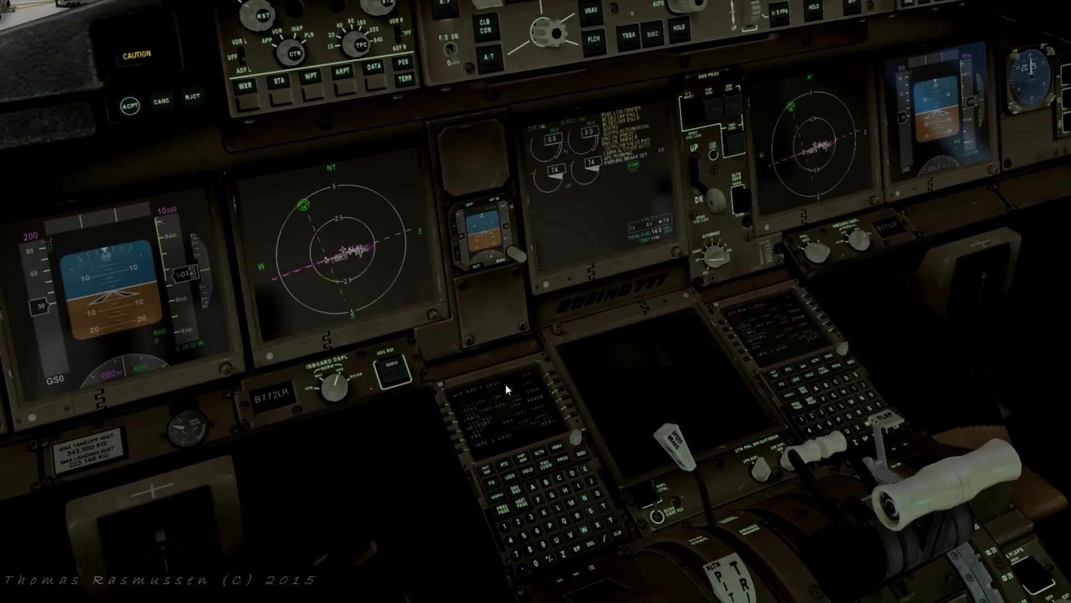
{"action": "left_click", "coordinate": [576, 418]}
{"action": "left_click", "coordinate": [576, 418]}
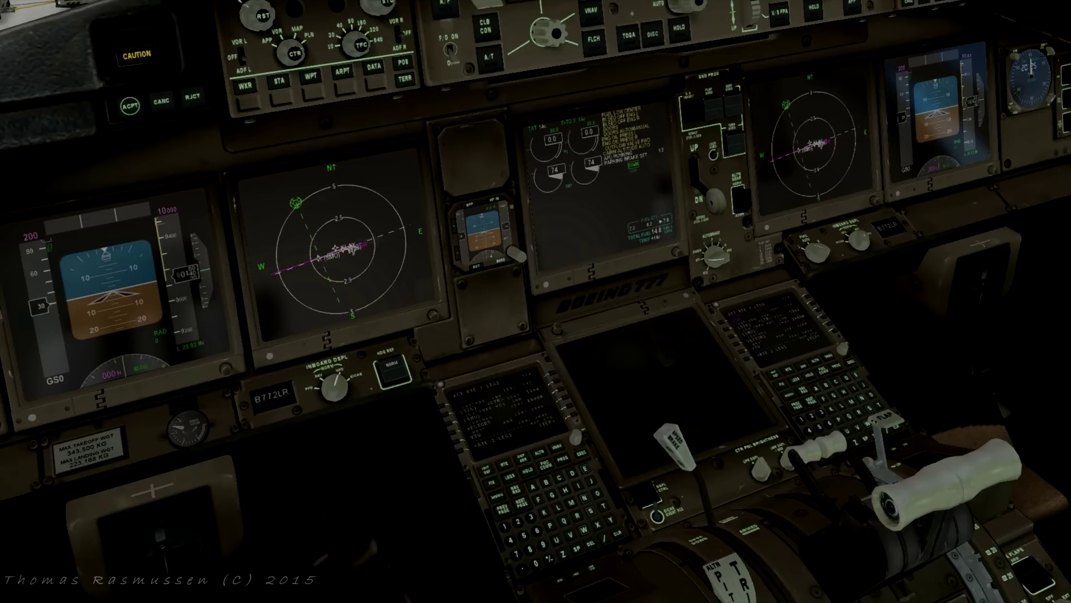
{"action": "left_click", "coordinate": [576, 418]}
{"action": "left_click", "coordinate": [576, 419]}
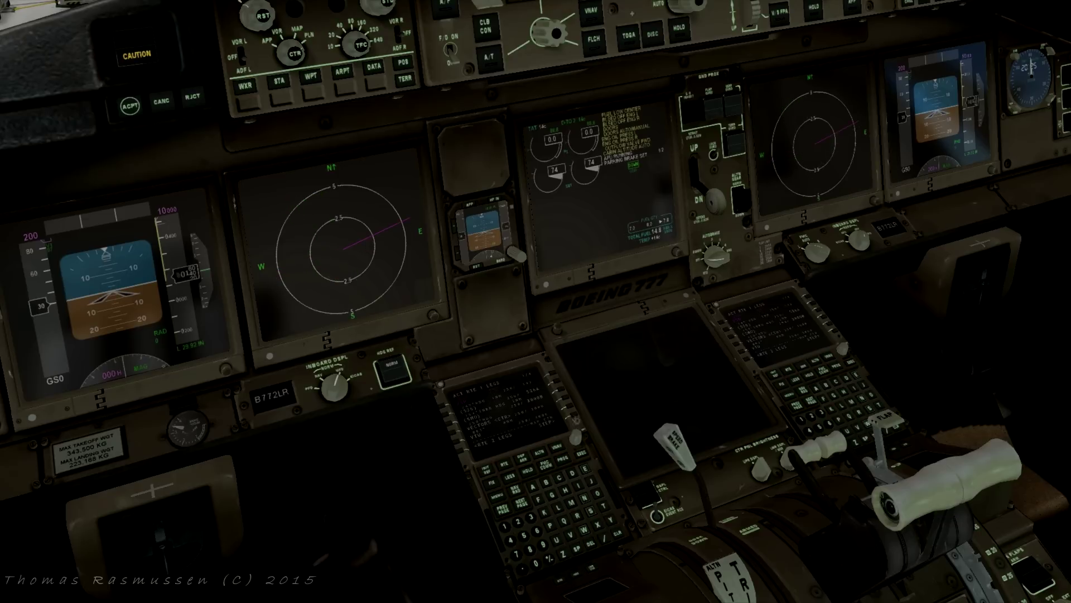
{"action": "left_click", "coordinate": [575, 418]}
{"action": "left_click", "coordinate": [576, 419]}
{"action": "left_click", "coordinate": [576, 419]}
- Continue stepping the plan view to KSFO and VIKYU, then back to KLAX
{"action": "left_click", "coordinate": [576, 419]}
{"action": "left_click", "coordinate": [576, 418]}
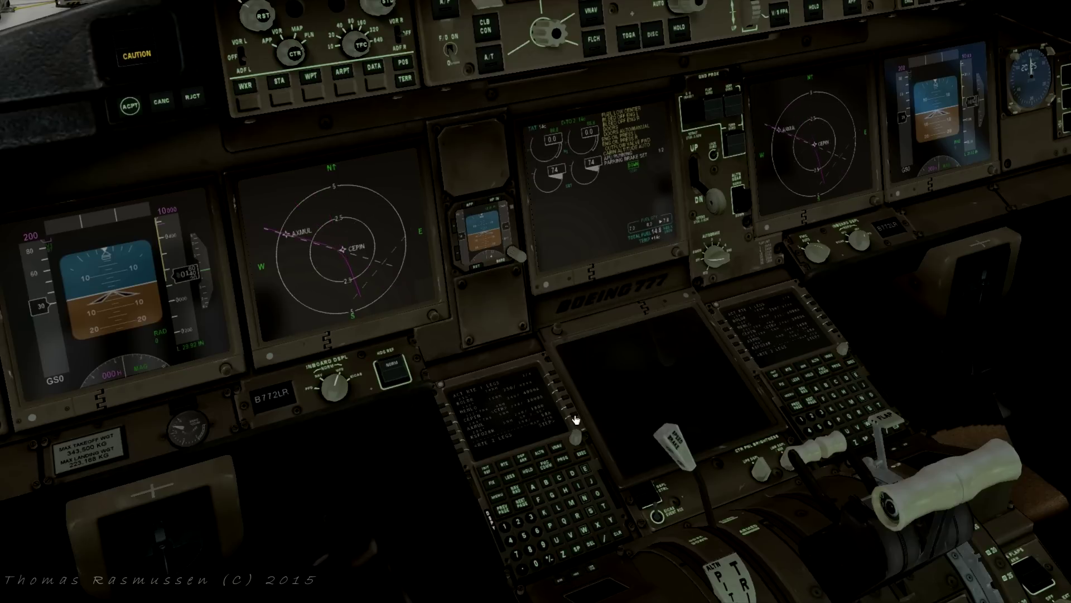
{"action": "left_click", "coordinate": [576, 418]}
{"action": "left_click", "coordinate": [575, 419]}
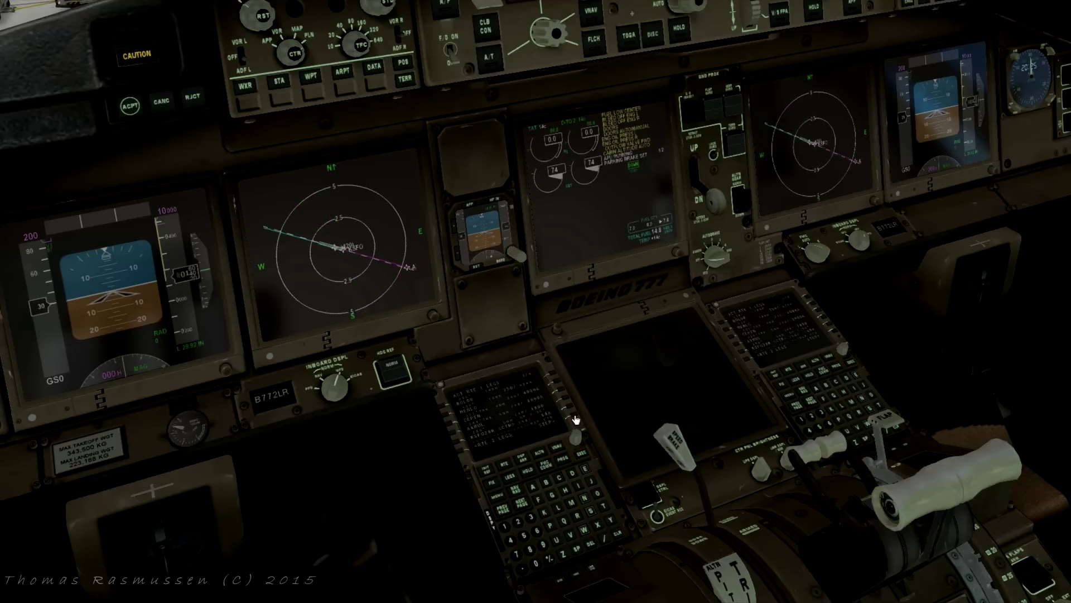
{"action": "left_click", "coordinate": [576, 419]}
{"action": "left_click", "coordinate": [576, 418]}
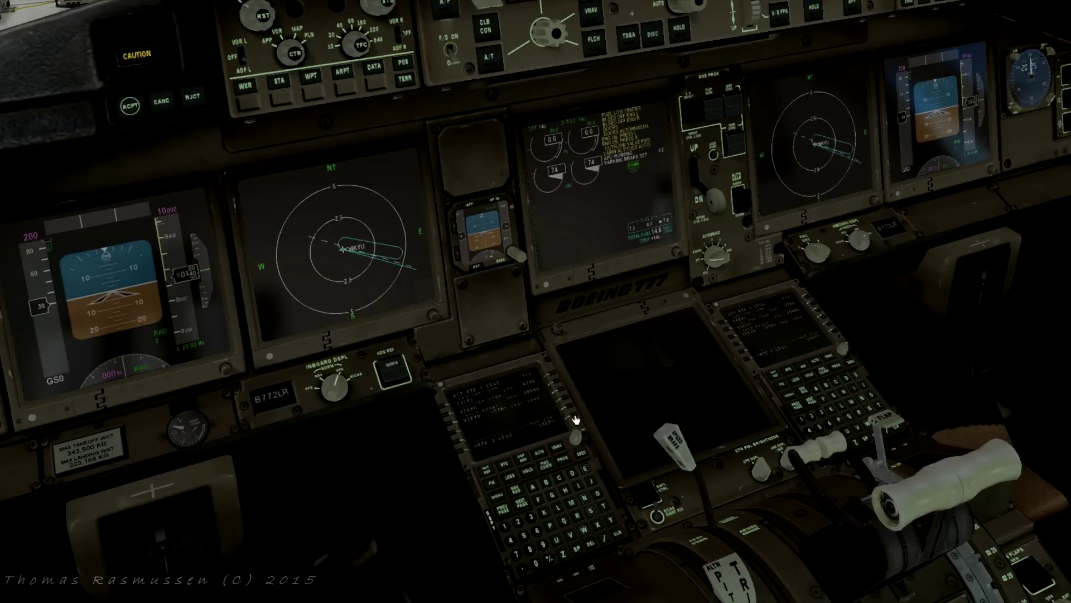
{"action": "left_click", "coordinate": [576, 419]}
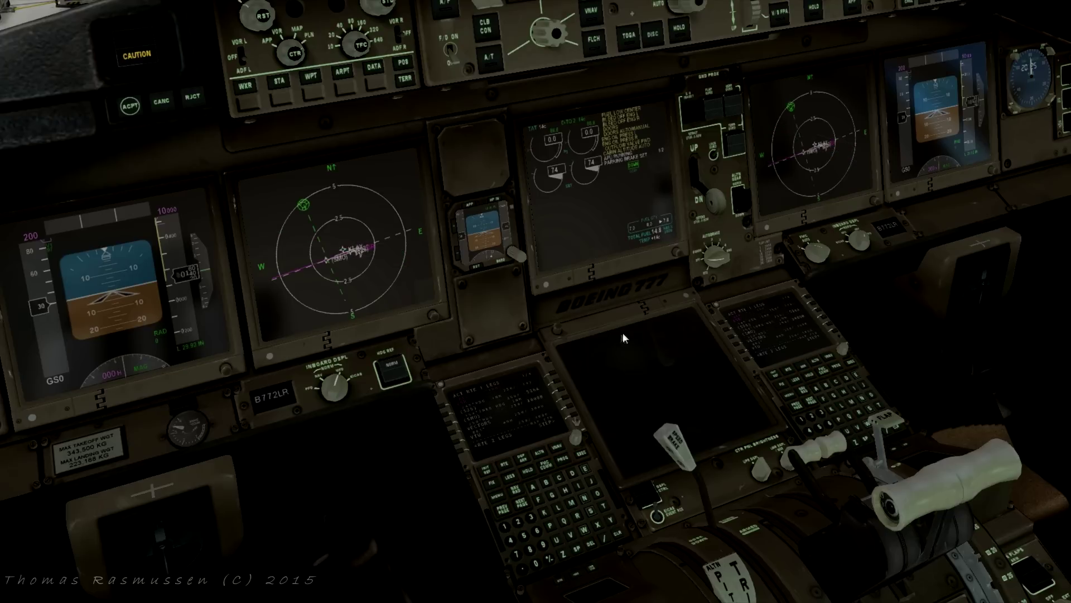